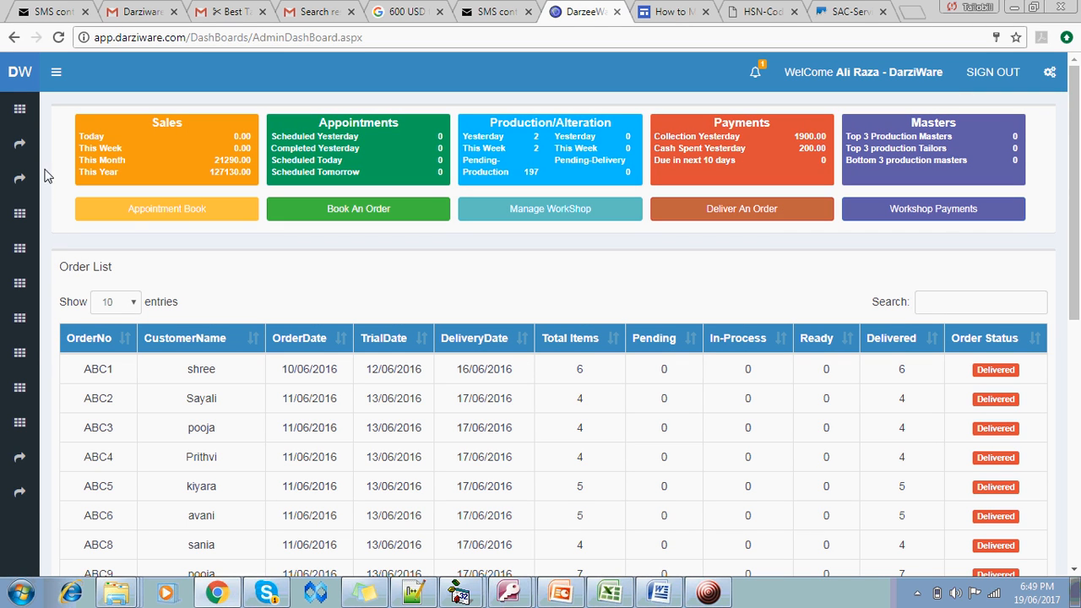
Bring up the Master Register flyout from the second sidebar icon
{"action": "mouse_move", "coordinate": [19, 143]}
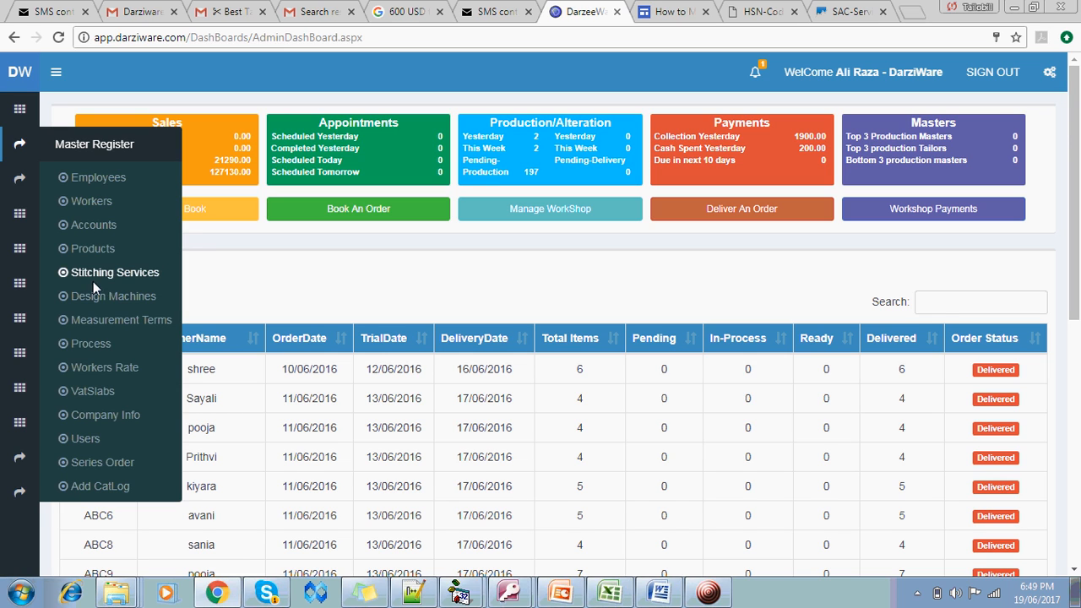
Go to Process Master to view the Master, Tailor, Iorning, hemming and cutter processes
{"action": "left_click", "coordinate": [91, 343]}
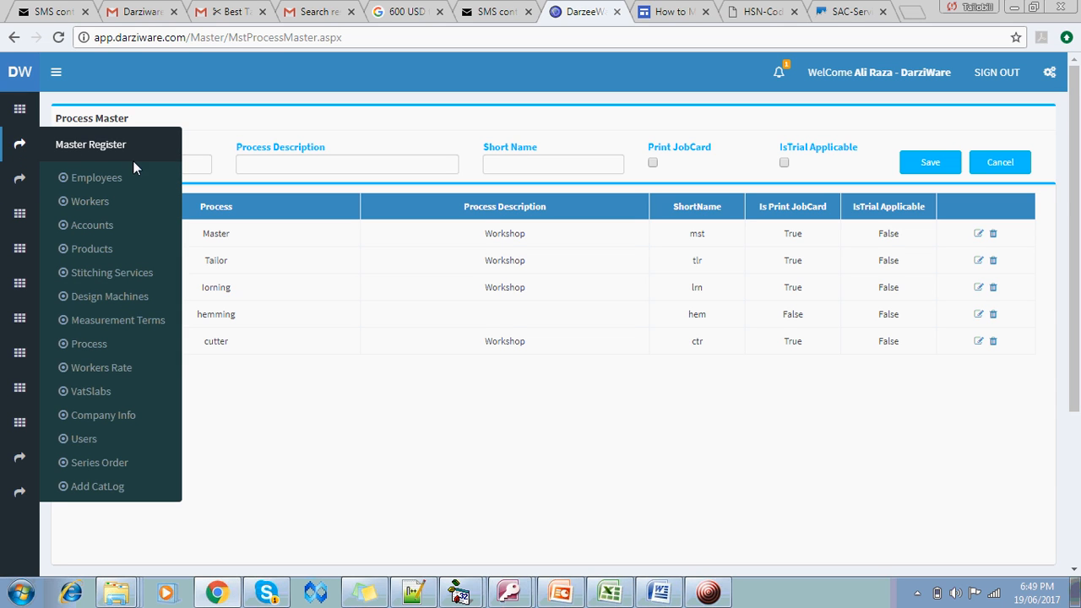
View the Stitching Services list with items like 3 piece Suit, kurta and Pant
{"action": "left_click", "coordinate": [99, 274]}
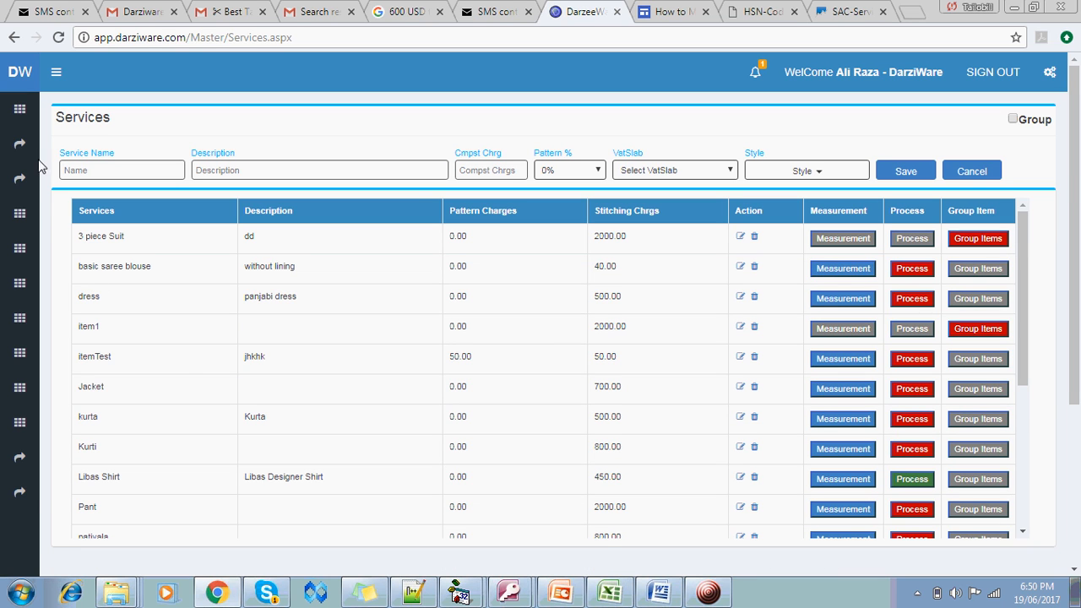
{"action": "mouse_move", "coordinate": [27, 147]}
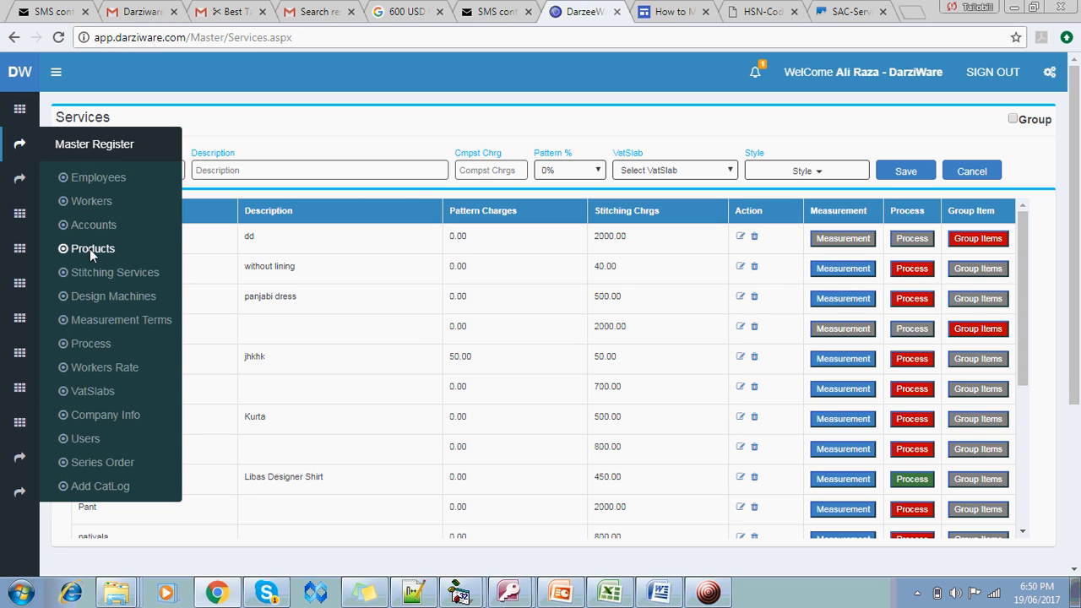
Start a new worker named 'Master - 1' in Worker Details and enter their mobile number
{"action": "left_click", "coordinate": [98, 201]}
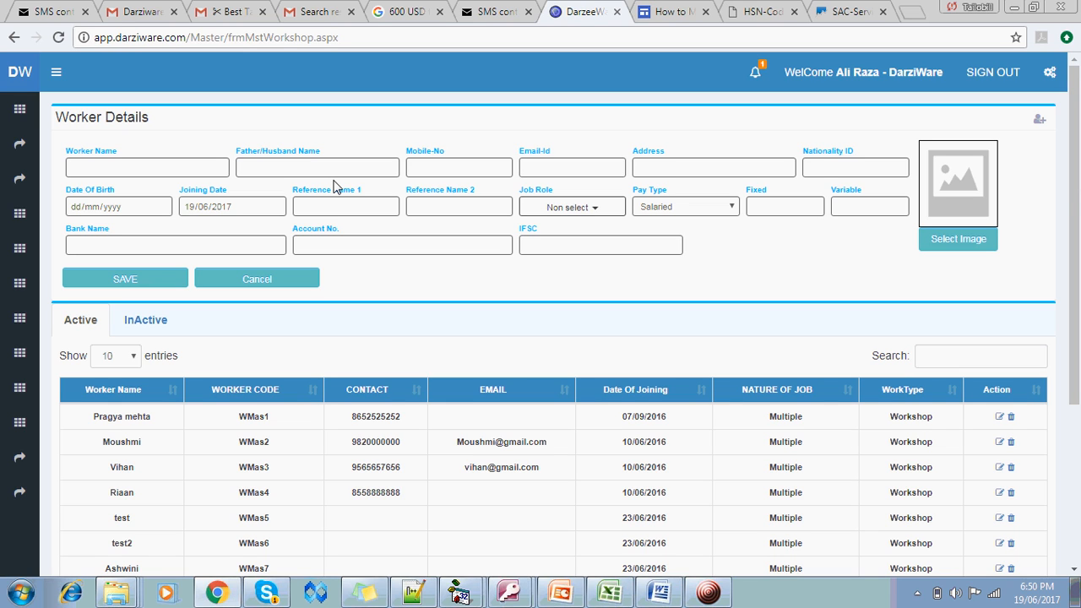
{"action": "left_click", "coordinate": [166, 175]}
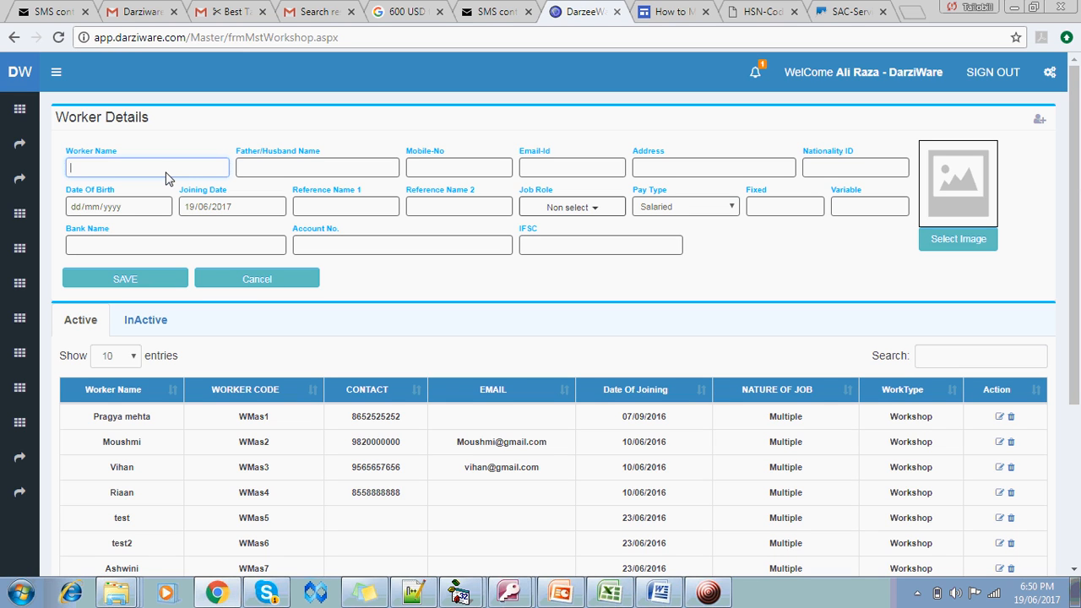
{"action": "type", "text": "Worker"}
{"action": "double_click", "coordinate": [166, 174]}
{"action": "type", "text": "a"}
{"action": "key", "text": "BackSpace"}
{"action": "type", "text": "Master - 1"}
{"action": "key", "text": "Tab"}
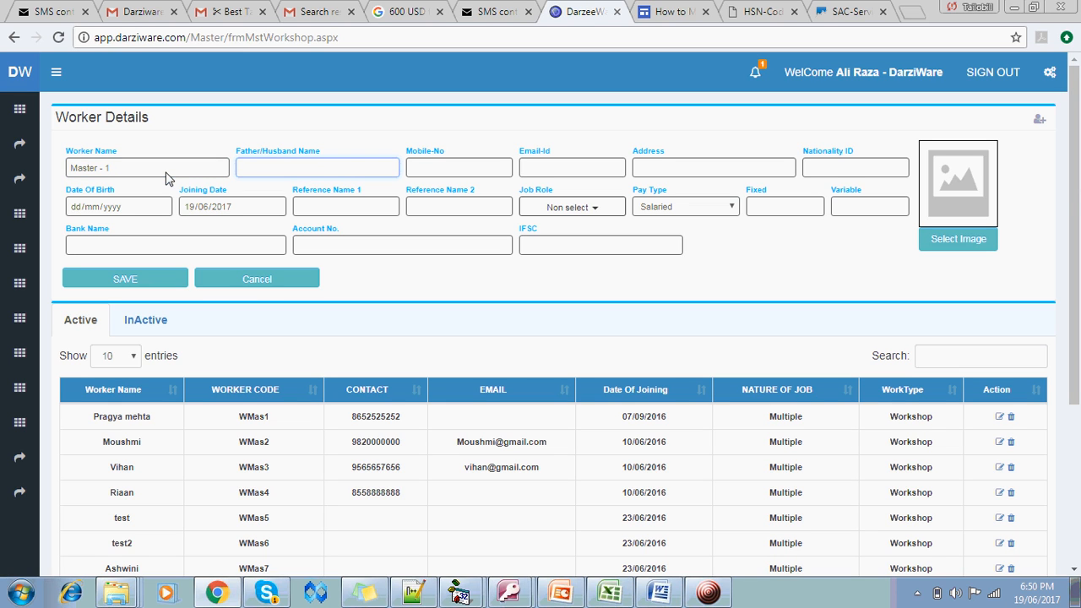
{"action": "left_click", "coordinate": [467, 172]}
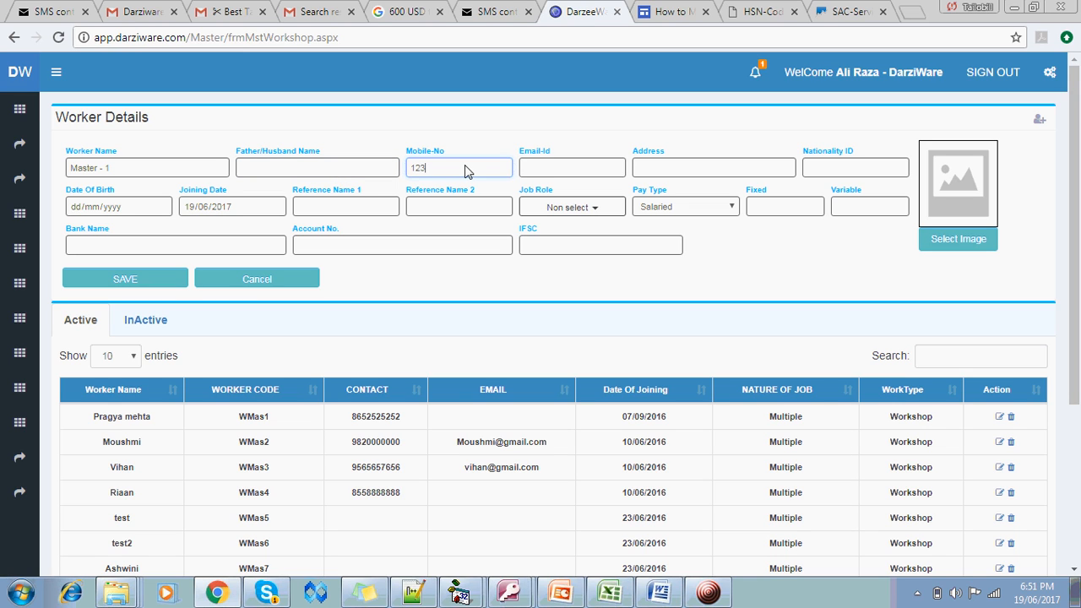
{"action": "left_click", "coordinate": [553, 172]}
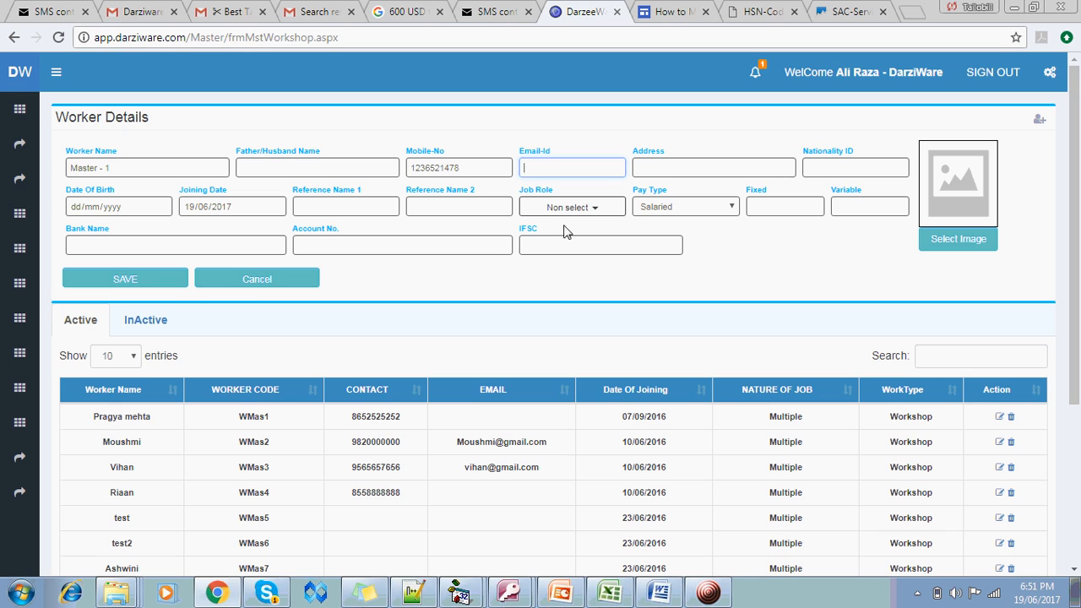
Give the new worker the Master job role
{"action": "left_click", "coordinate": [594, 209]}
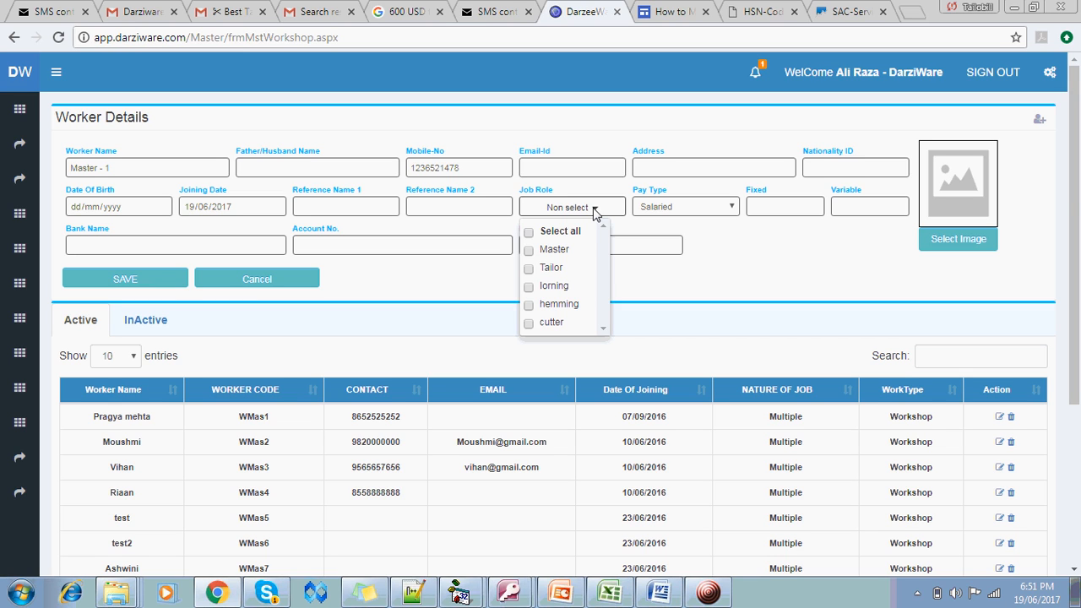
{"action": "left_click", "coordinate": [531, 252]}
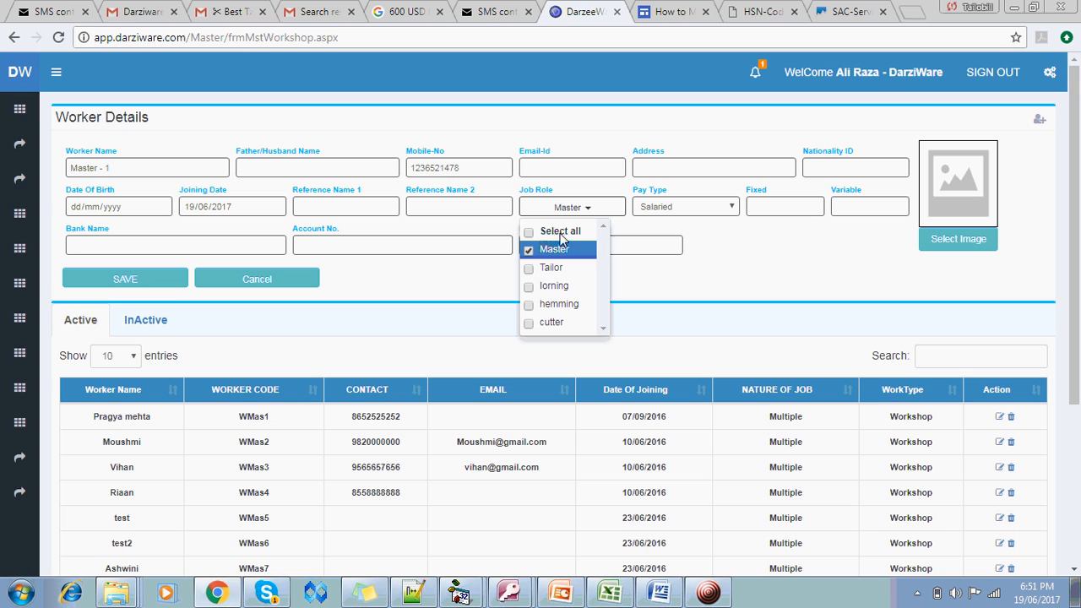
{"action": "left_click", "coordinate": [593, 212]}
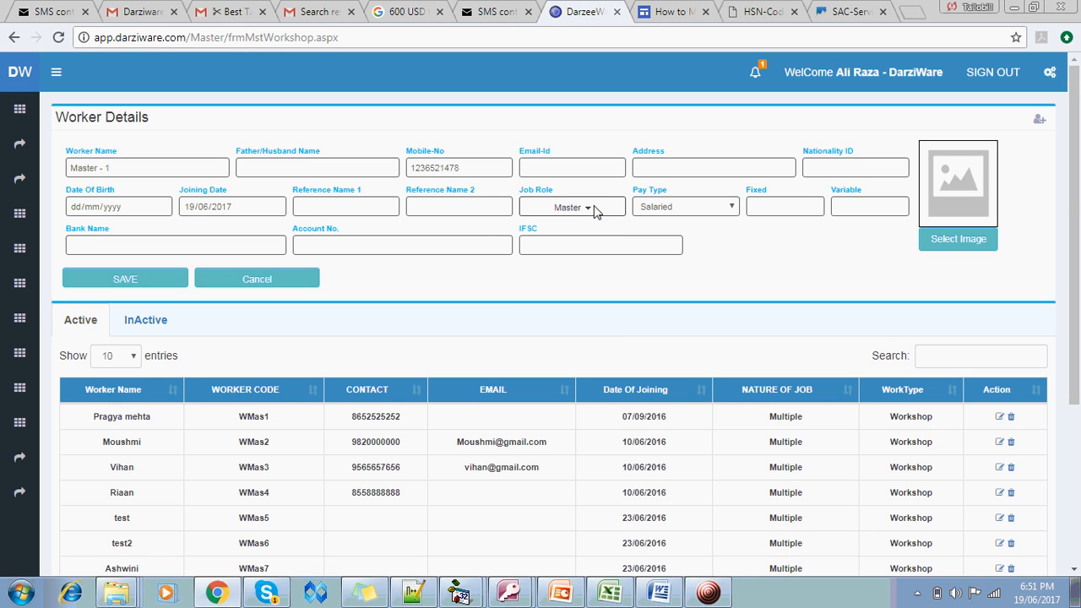
Set the worker's pay type to Per Piece
{"action": "left_click", "coordinate": [700, 213]}
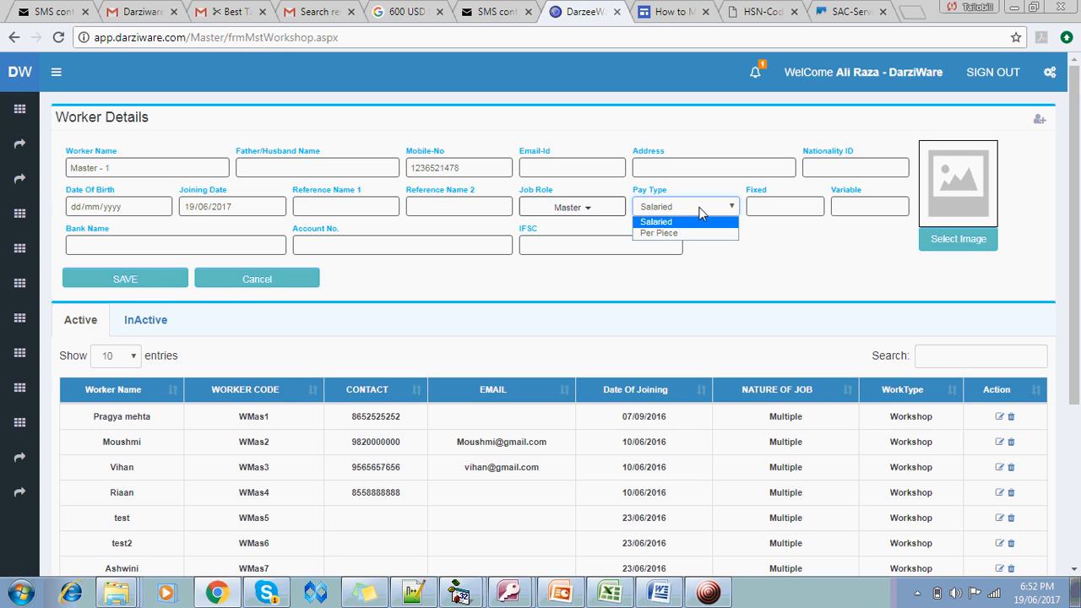
{"action": "left_click", "coordinate": [777, 214]}
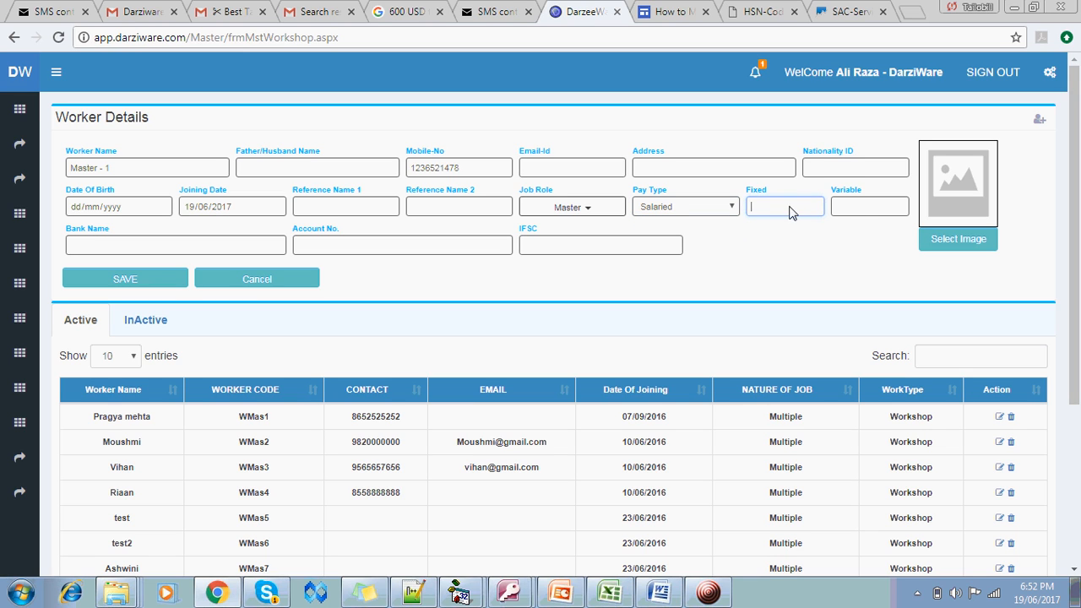
{"action": "left_click", "coordinate": [860, 210]}
{"action": "left_click", "coordinate": [735, 214]}
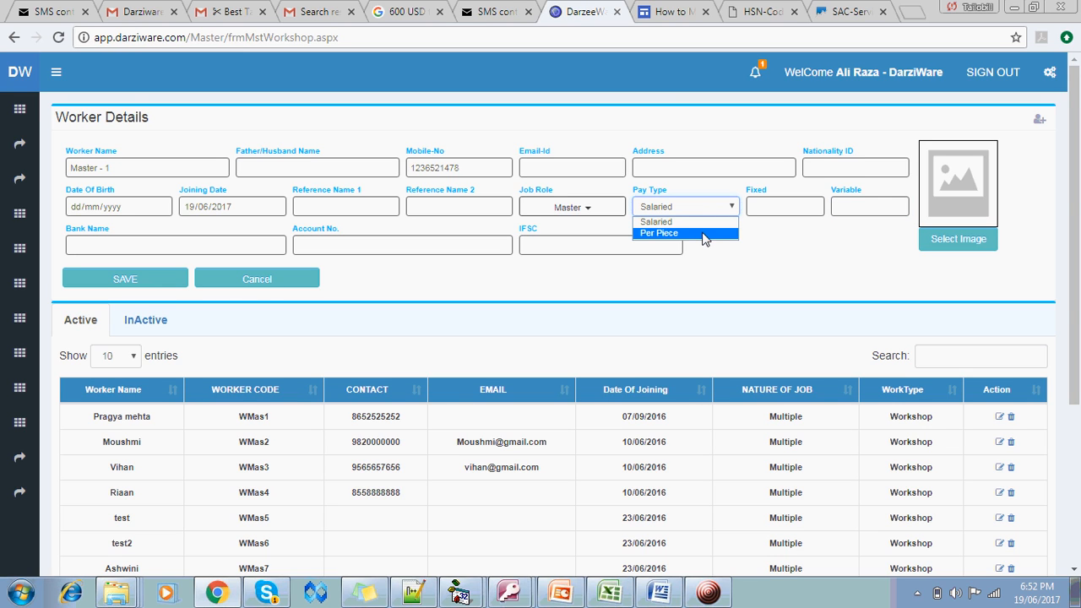
{"action": "left_click", "coordinate": [704, 233]}
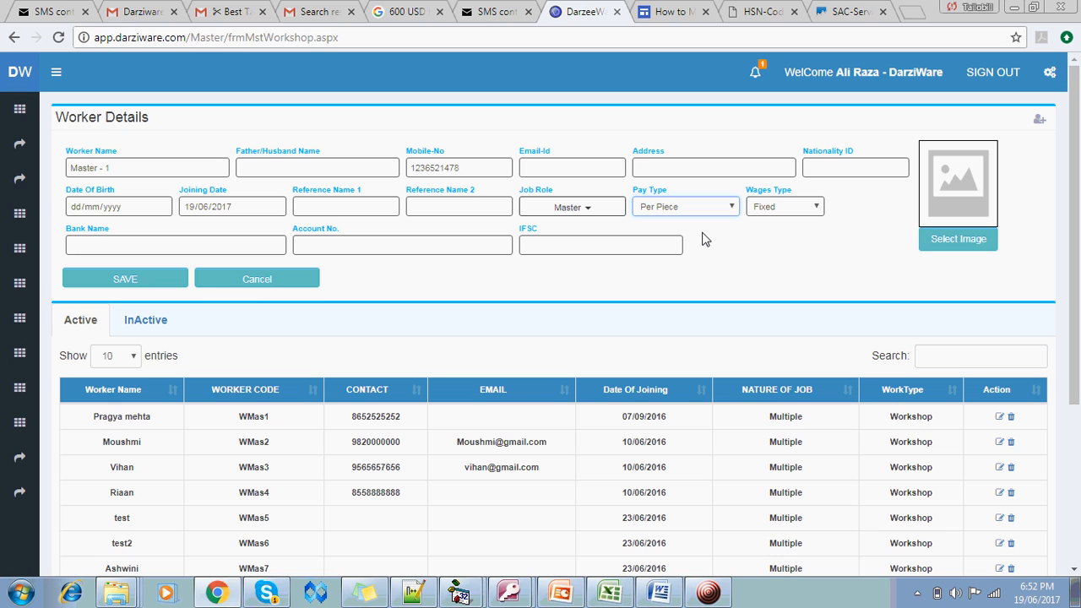
Set the wages type to Fixed
{"action": "left_click", "coordinate": [792, 209]}
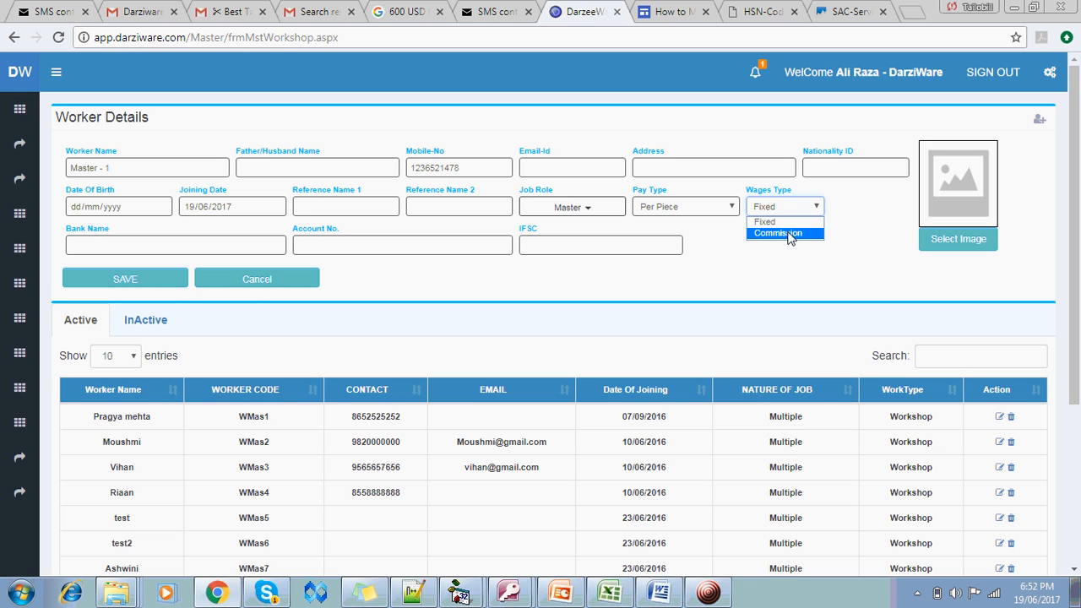
{"action": "left_click", "coordinate": [790, 234]}
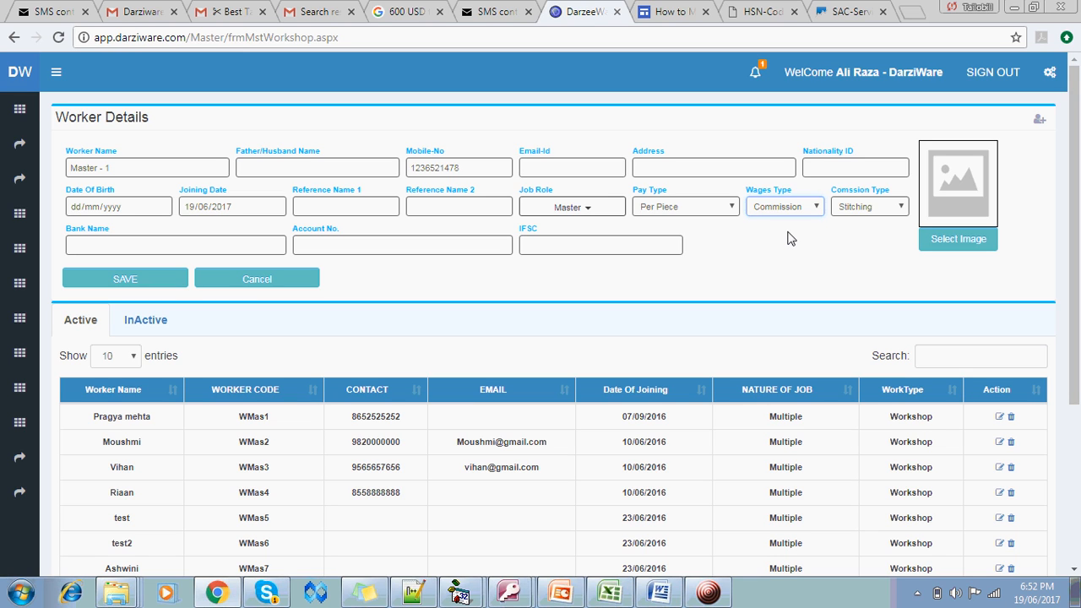
{"action": "left_click", "coordinate": [879, 217]}
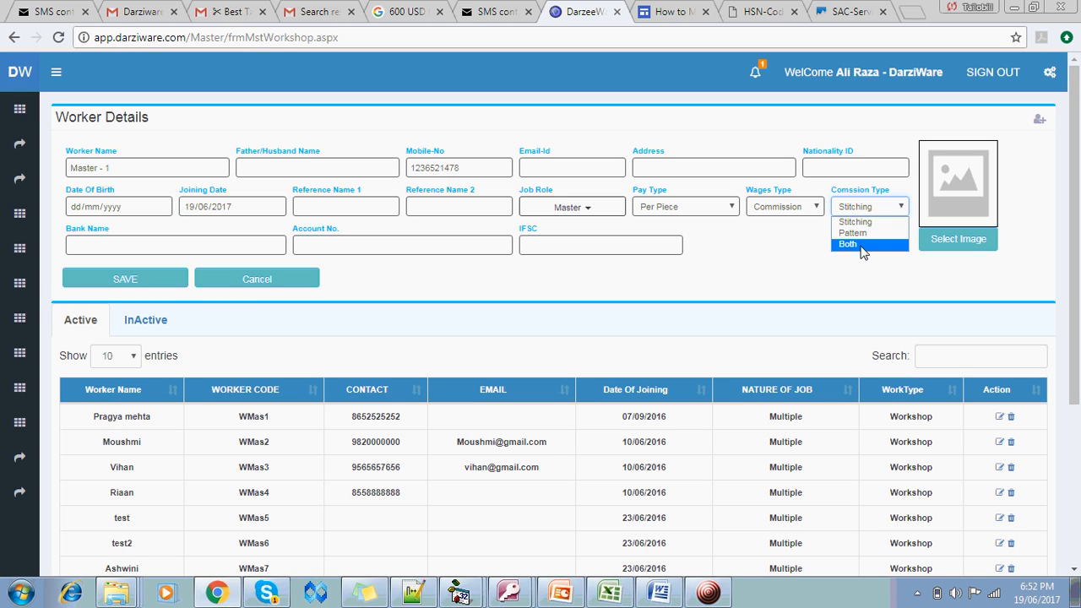
{"action": "left_click", "coordinate": [778, 211]}
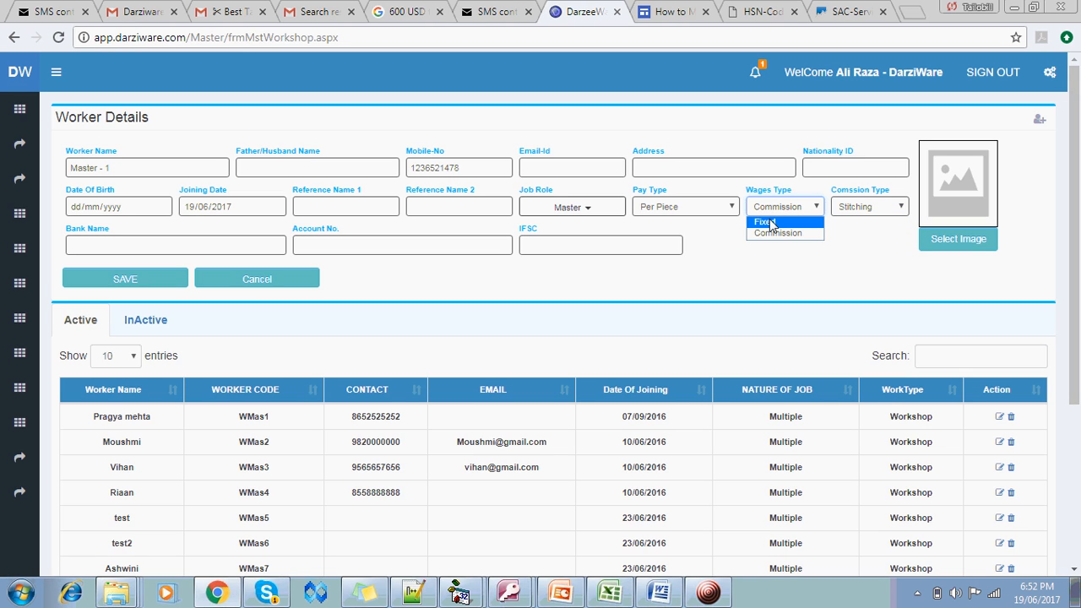
{"action": "left_click", "coordinate": [765, 222]}
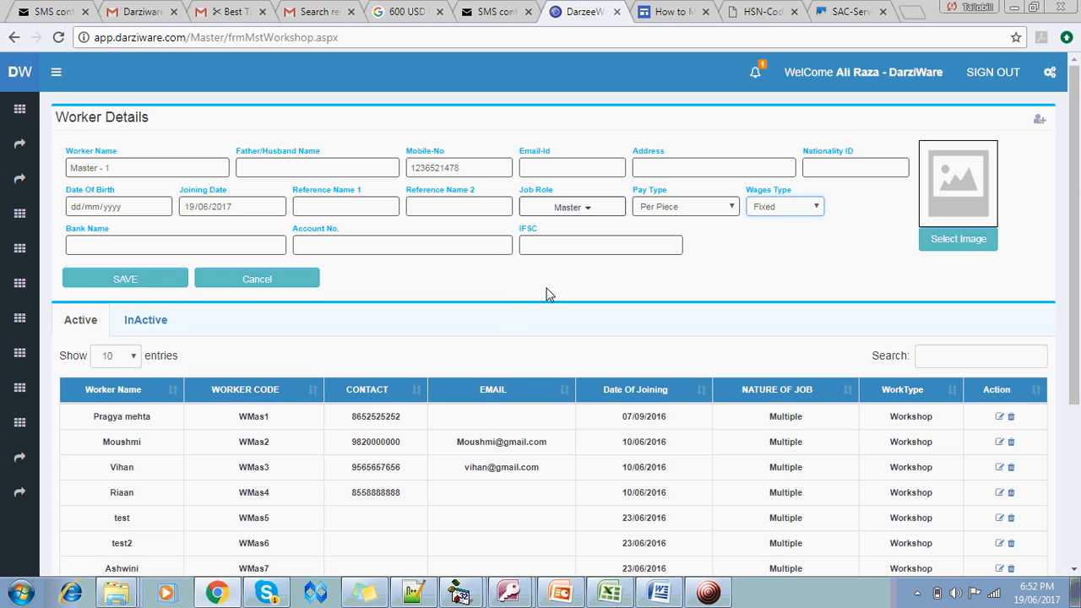
Save the Master - 1 worker without attaching a photo
{"action": "left_click", "coordinate": [947, 240]}
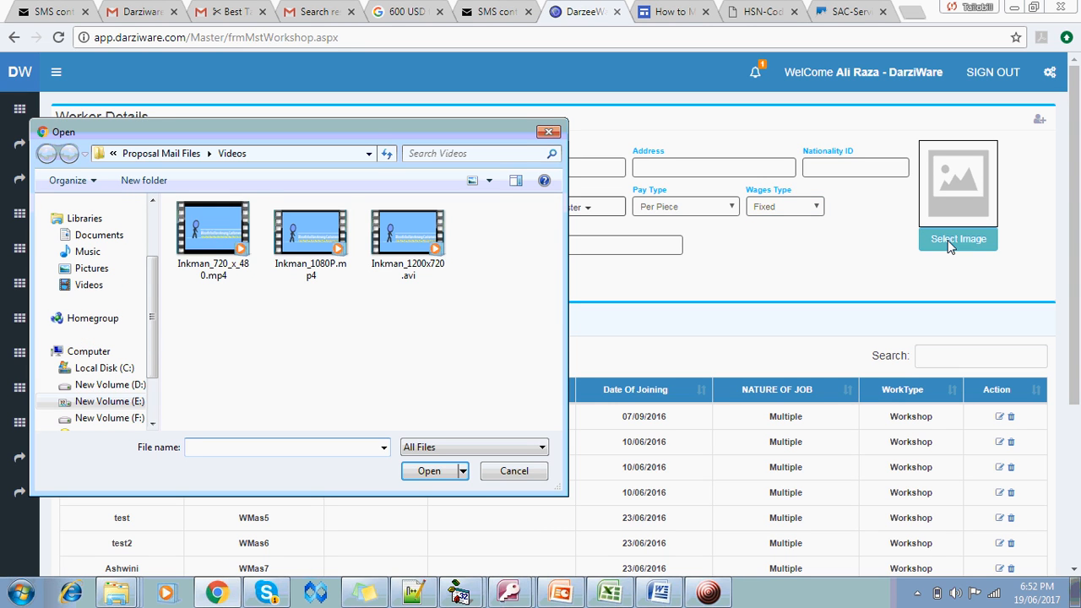
{"action": "left_click", "coordinate": [522, 474]}
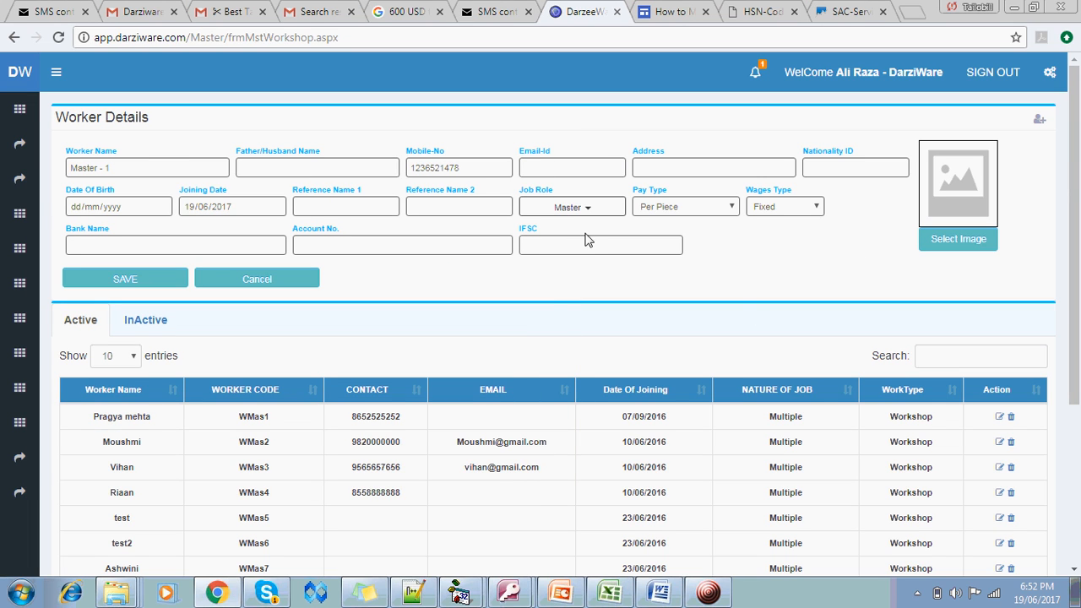
{"action": "left_click", "coordinate": [114, 286]}
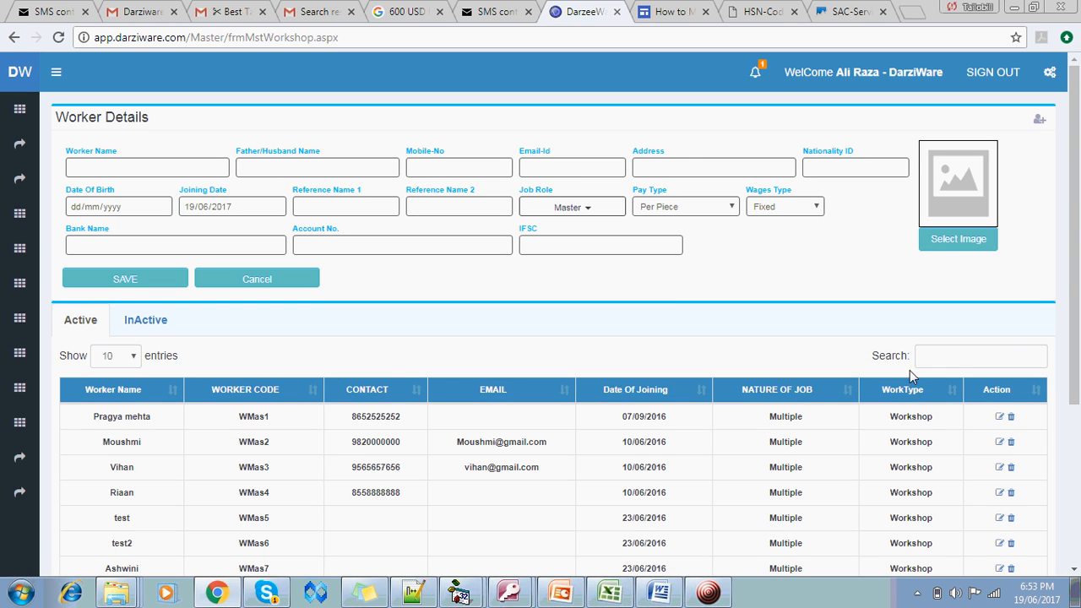
Check Master - 1 on the worker list's second page, then return to the form
{"action": "left_click_drag", "start_coordinate": [1076, 272], "coordinate": [1077, 429]}
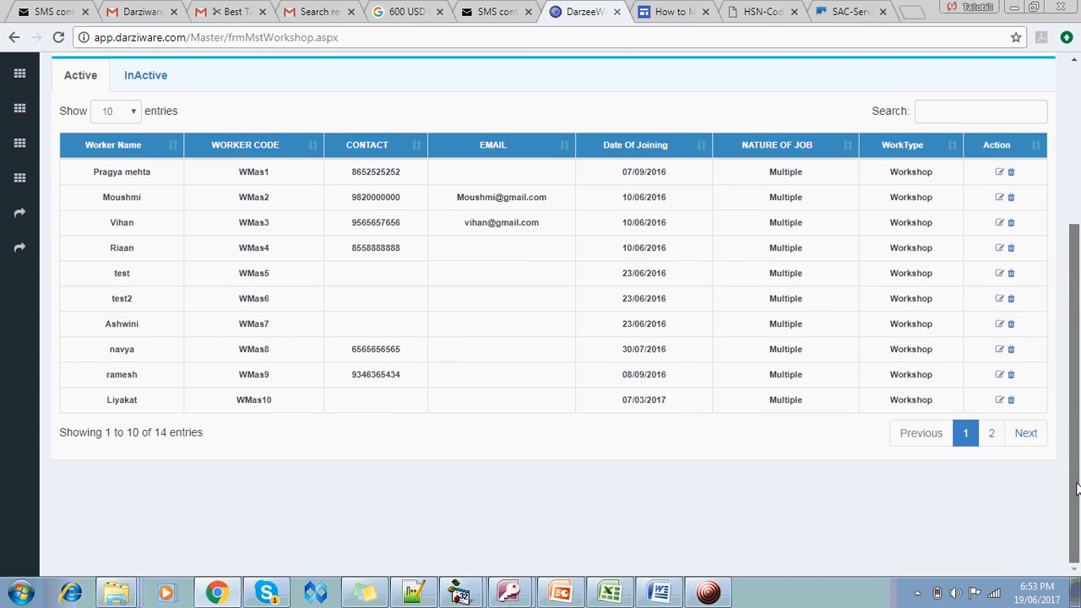
{"action": "left_click", "coordinate": [995, 434]}
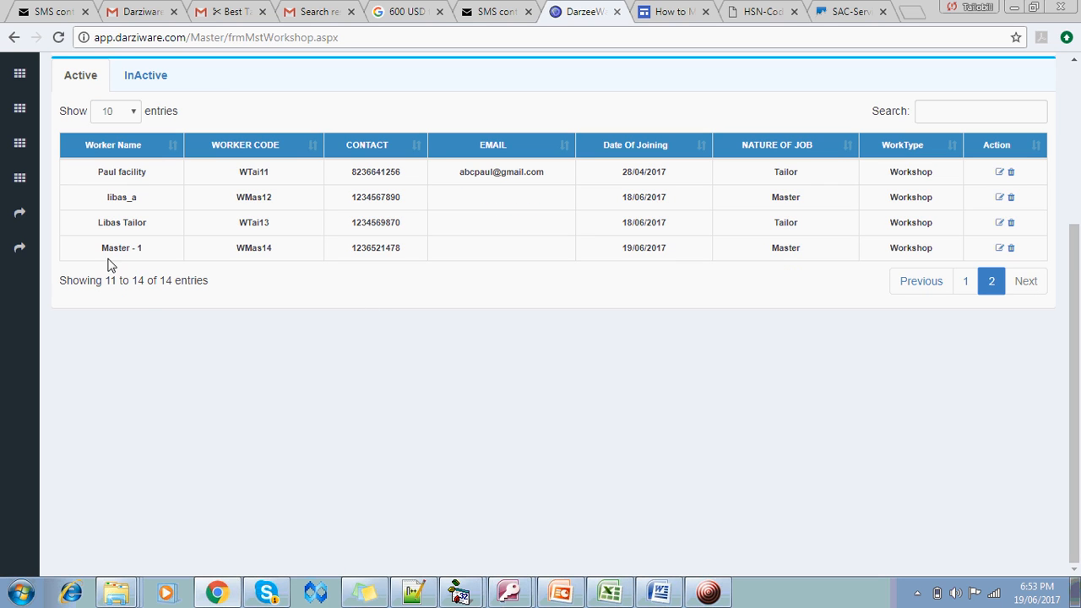
{"action": "left_click_drag", "start_coordinate": [88, 260], "coordinate": [413, 256]}
{"action": "left_click_drag", "start_coordinate": [499, 267], "coordinate": [549, 274]}
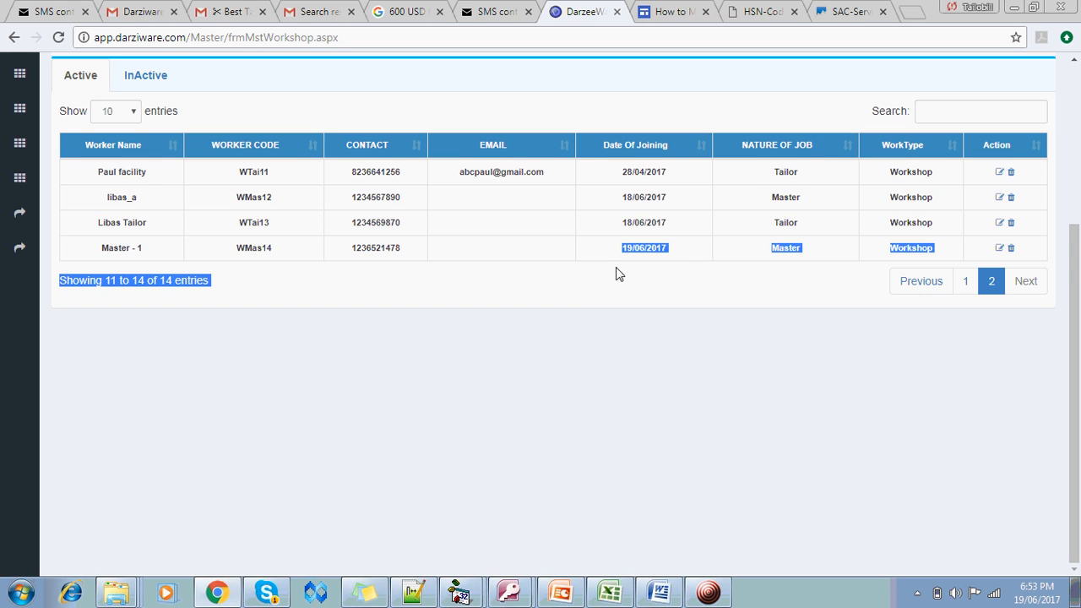
{"action": "left_click", "coordinate": [647, 268]}
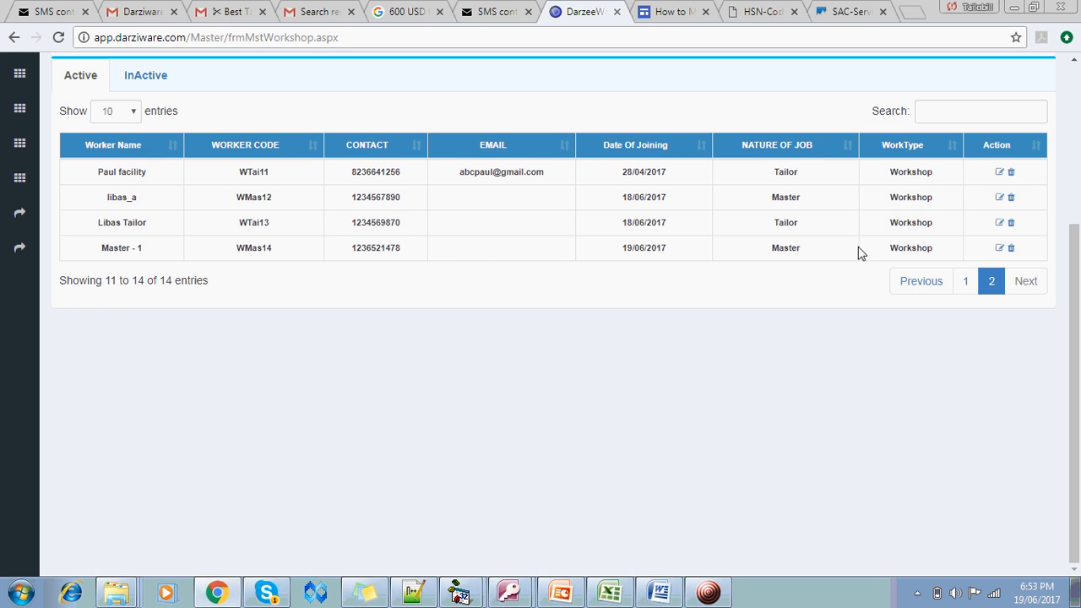
{"action": "left_click", "coordinate": [1075, 185]}
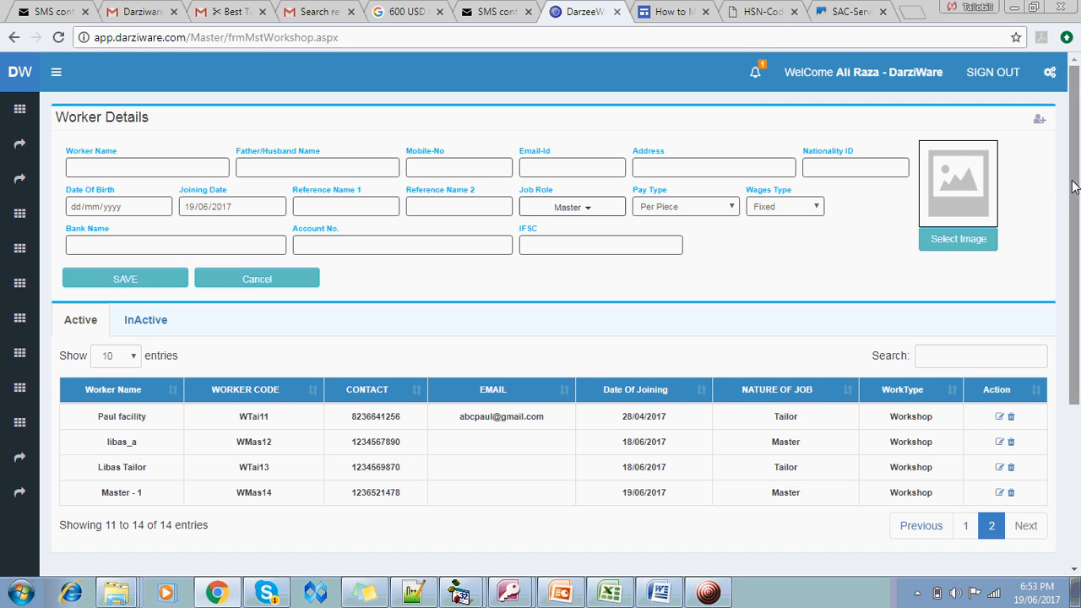
Enter worker name 'Tailor - 1' and the worker's mobile number
{"action": "left_click", "coordinate": [140, 169]}
{"action": "type", "text": "t"}
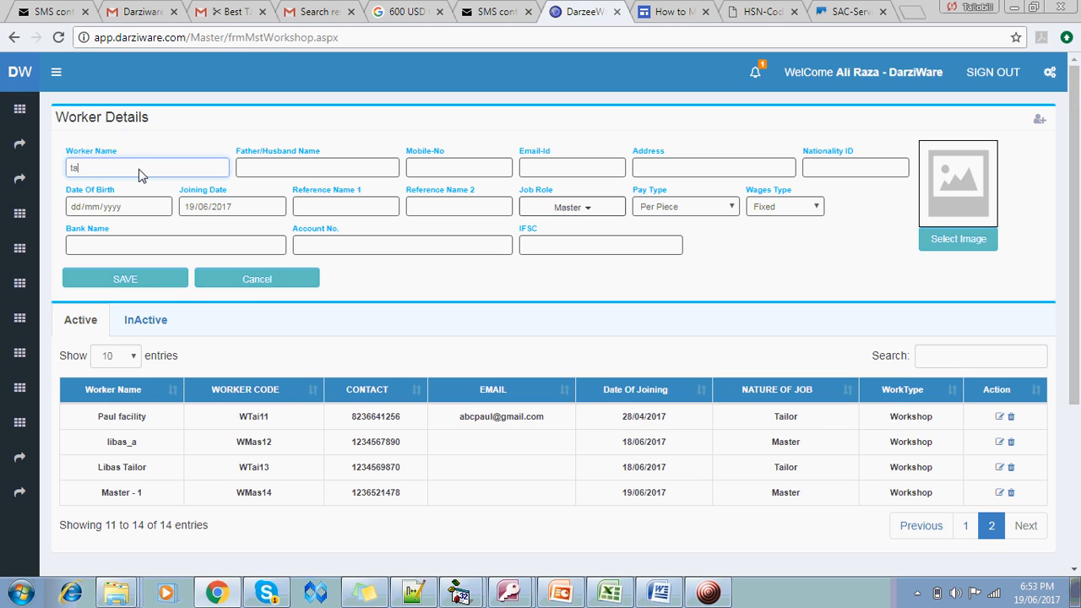
{"action": "key", "text": "BackSpace"}
{"action": "type", "text": "Ta"}
{"action": "left_click", "coordinate": [700, 587]}
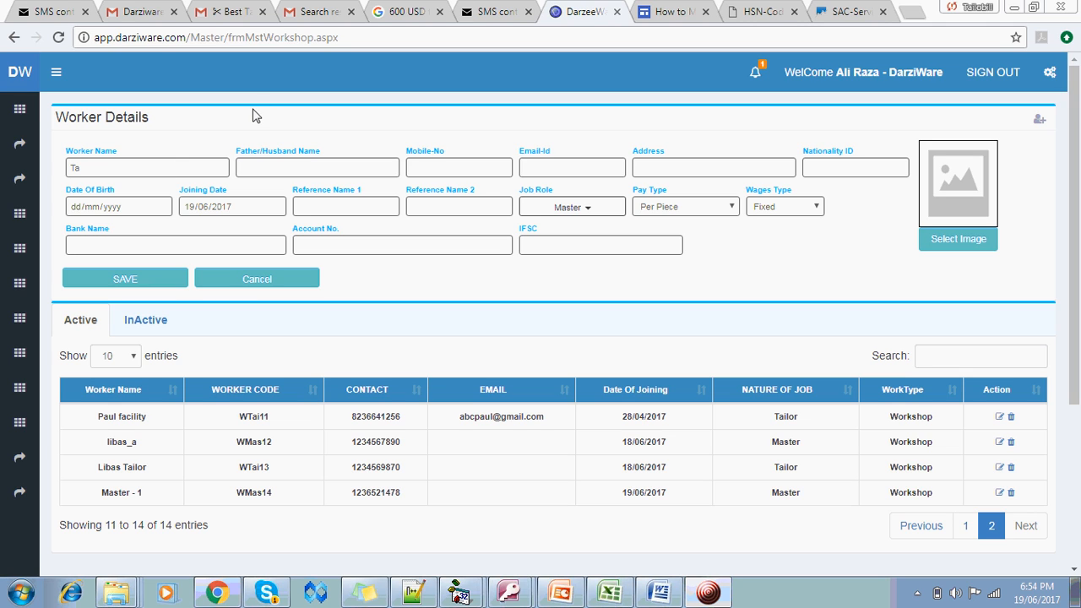
{"action": "left_click", "coordinate": [174, 143]}
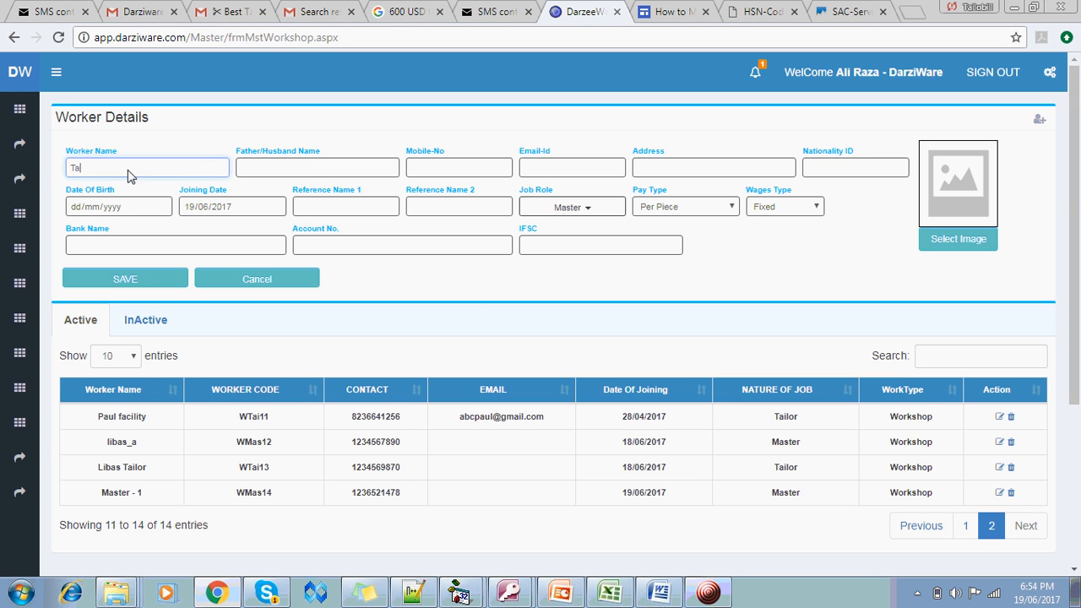
{"action": "type", "text": "ilor - 1"}
{"action": "left_click", "coordinate": [483, 172]}
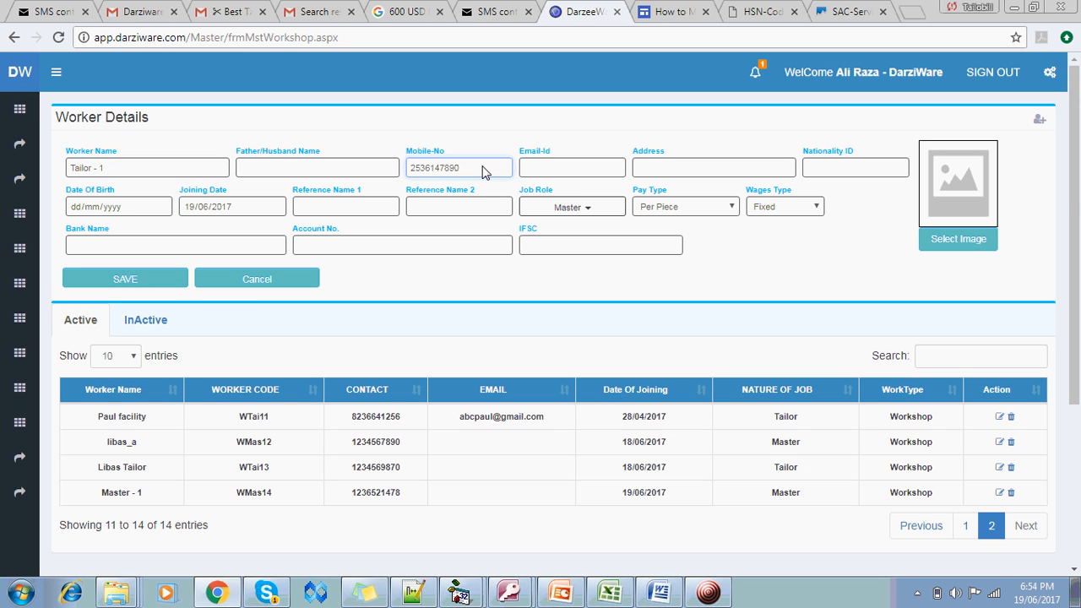
Switch the job role from Master to Tailor, keep Per Piece pay, and save
{"action": "left_click", "coordinate": [554, 211]}
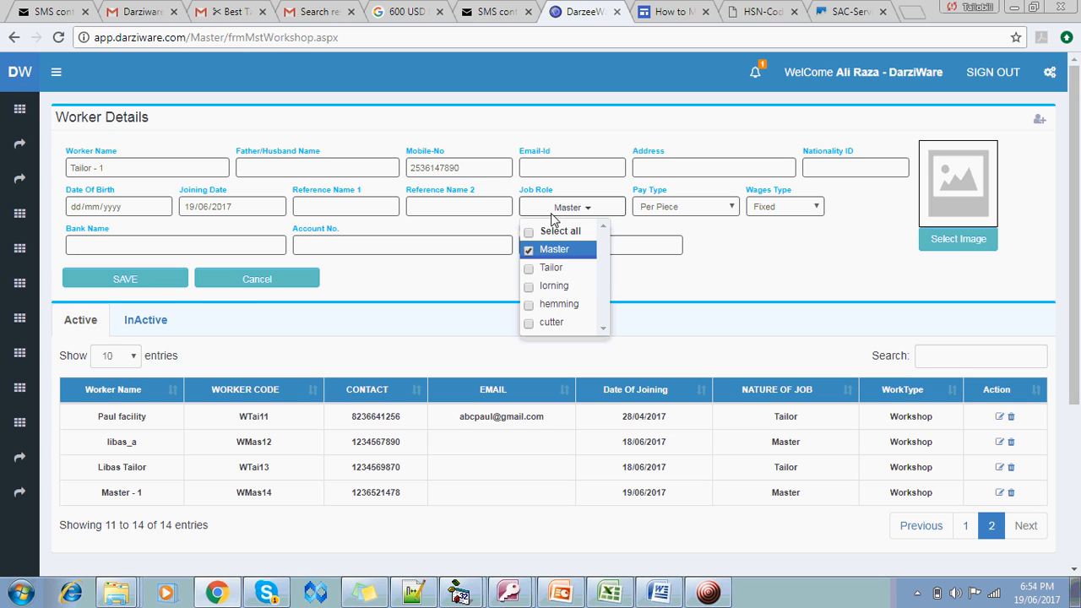
{"action": "left_click", "coordinate": [529, 250]}
{"action": "left_click", "coordinate": [530, 267]}
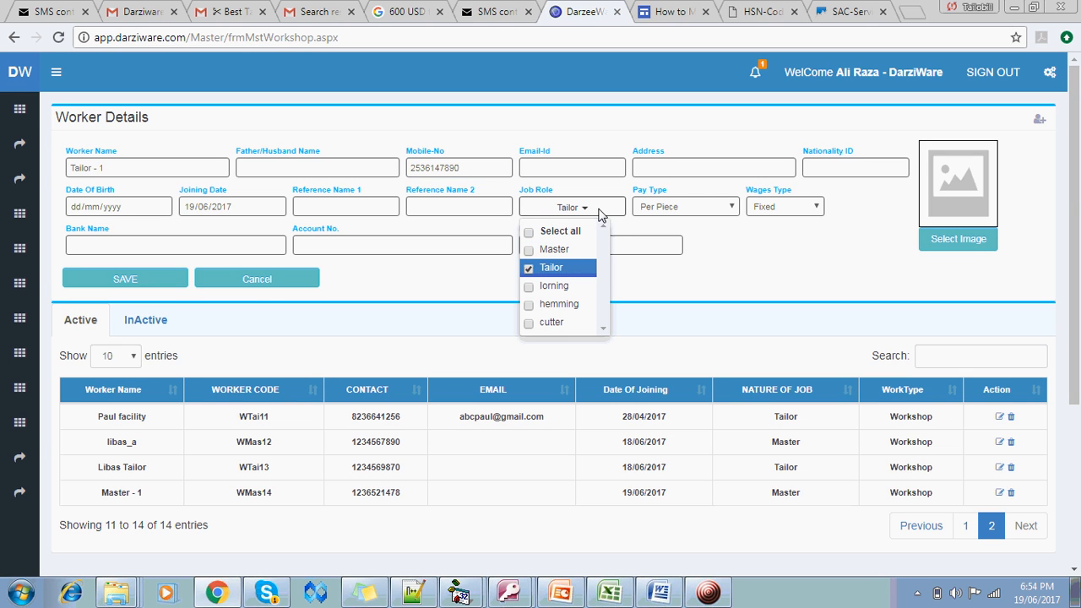
{"action": "left_click", "coordinate": [600, 213]}
{"action": "left_click", "coordinate": [708, 210]}
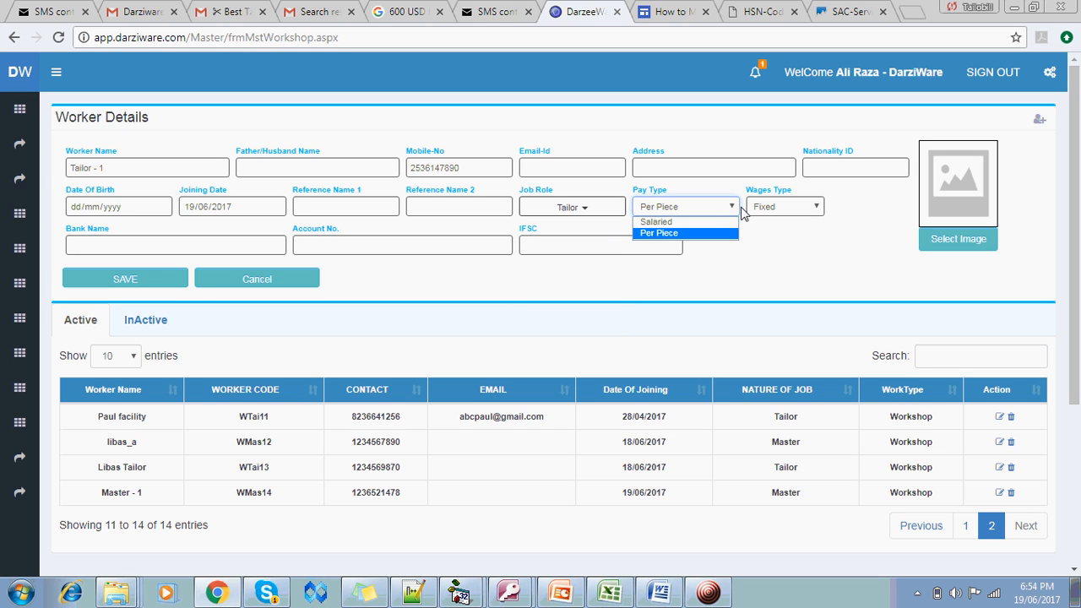
{"action": "left_click", "coordinate": [709, 210]}
{"action": "left_click", "coordinate": [124, 284]}
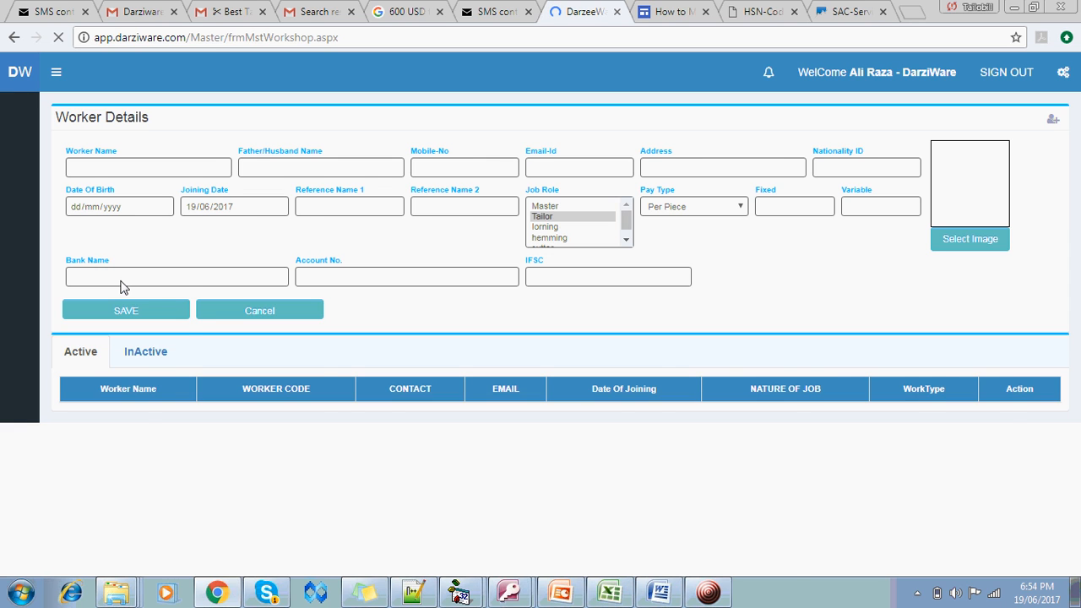
In Workers Rate mapping, select worker Master - 1 and item Libas Shirt
{"action": "mouse_move", "coordinate": [19, 144]}
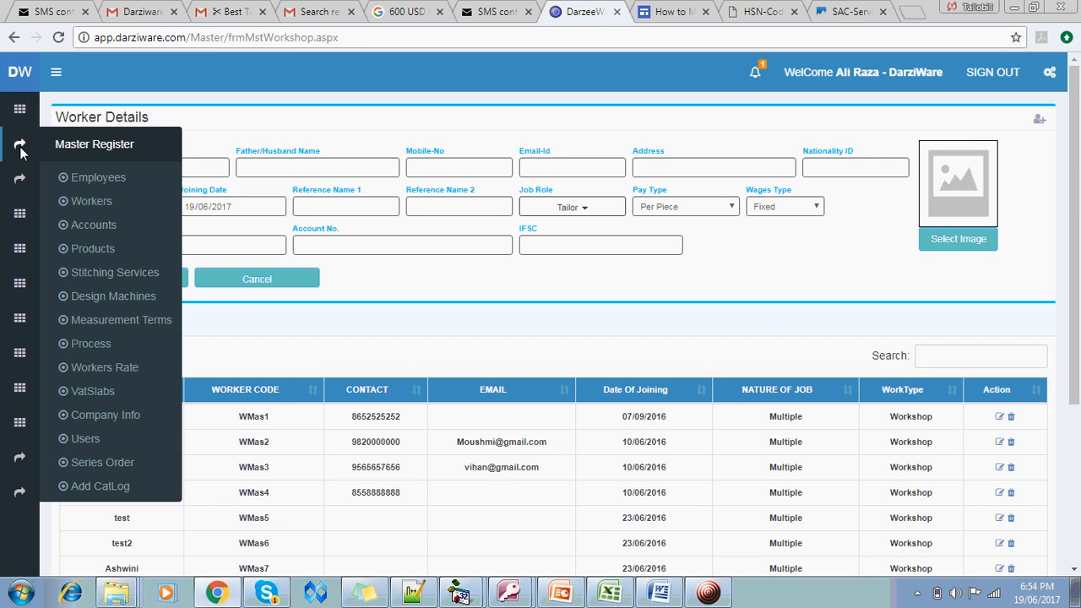
{"action": "left_click", "coordinate": [107, 368]}
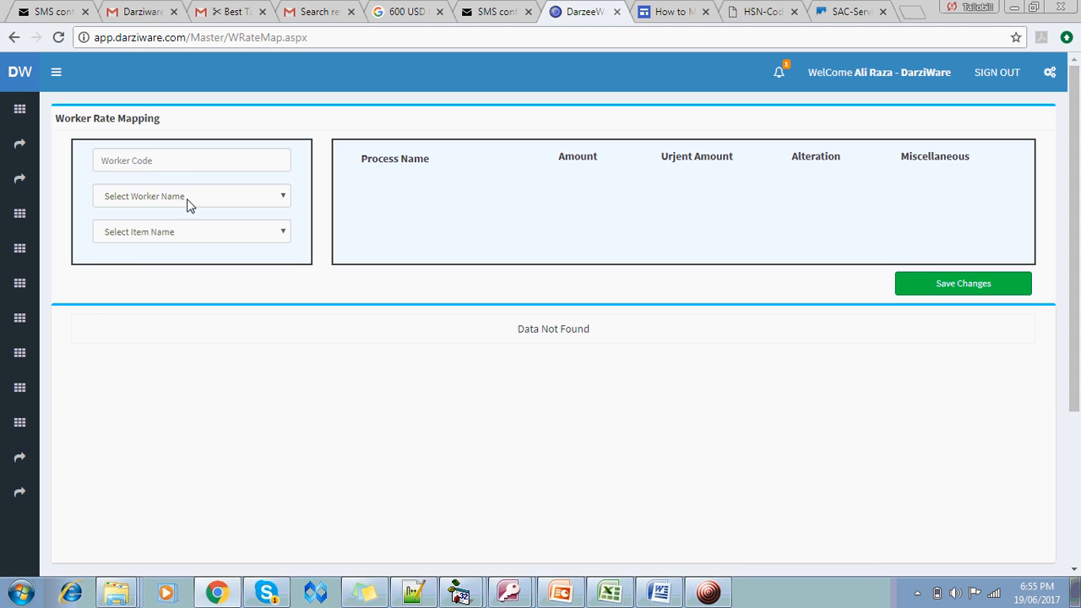
{"action": "left_click", "coordinate": [187, 200]}
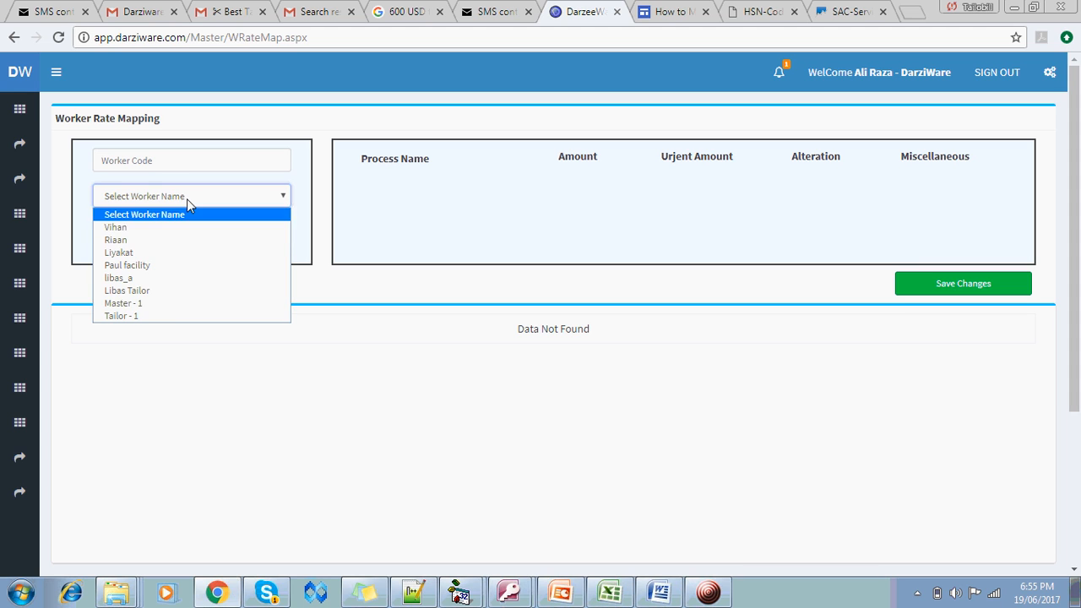
{"action": "left_click", "coordinate": [174, 311]}
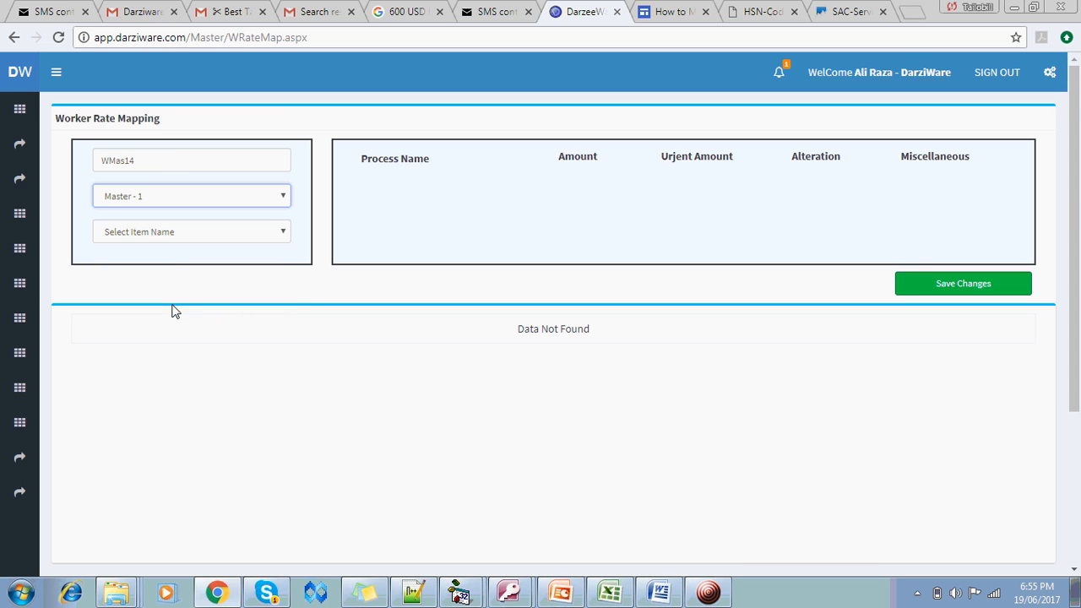
{"action": "left_click", "coordinate": [187, 233]}
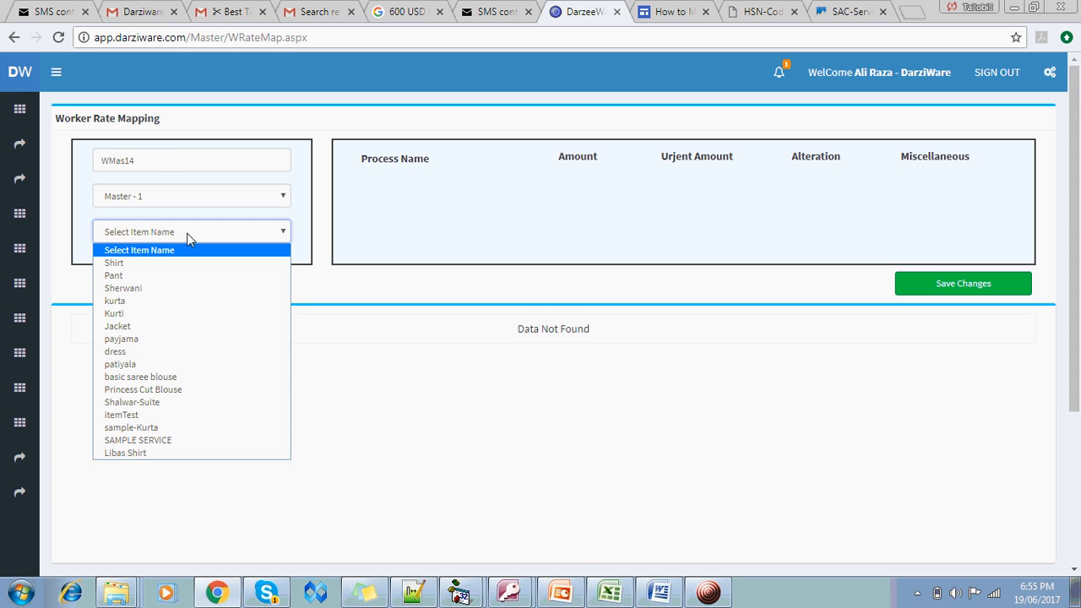
{"action": "left_click", "coordinate": [163, 454]}
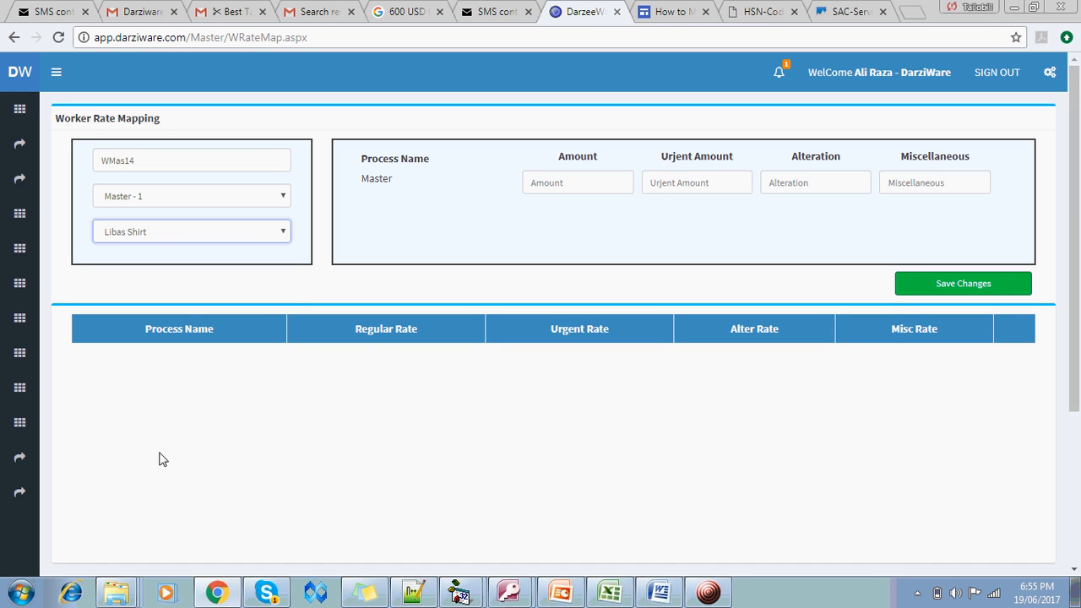
Enter Master rate 50 regular and 75 urgent, and save
{"action": "left_click", "coordinate": [557, 192]}
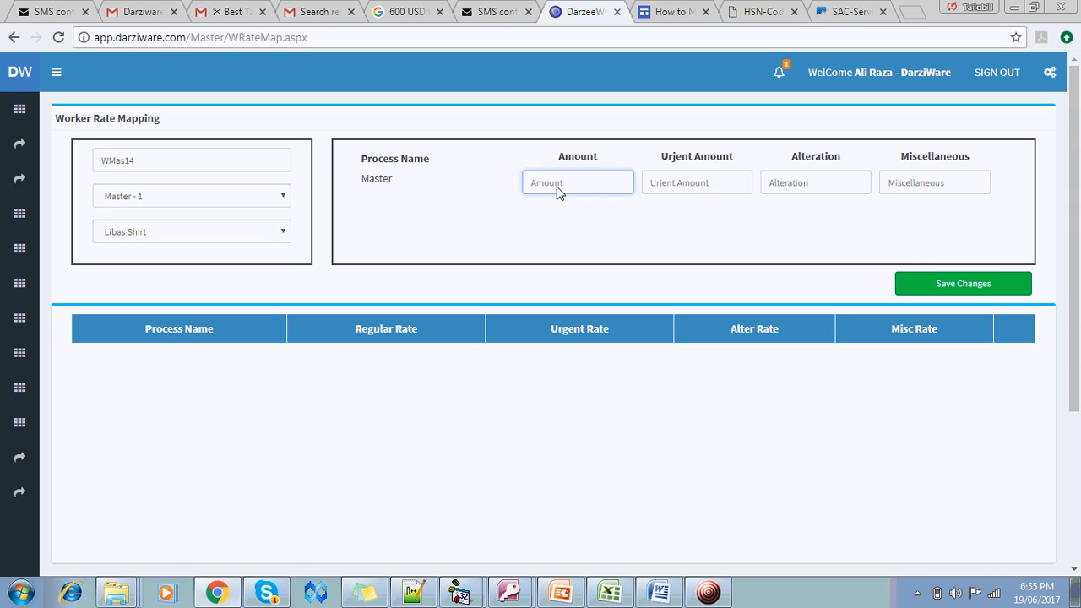
{"action": "type", "text": "50"}
{"action": "key", "text": "Tab"}
{"action": "type", "text": "75"}
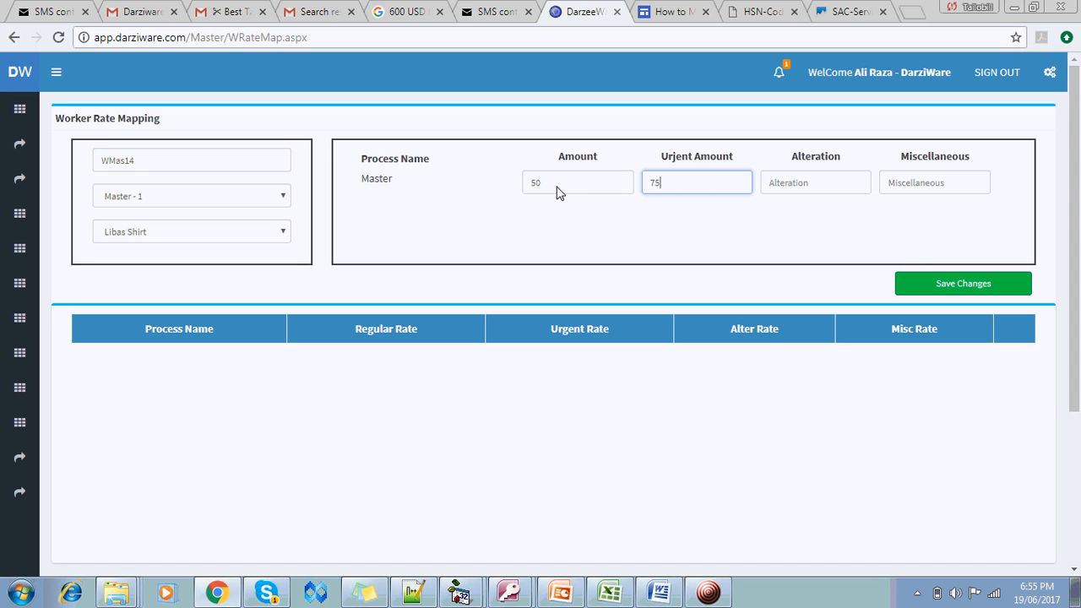
{"action": "key", "text": "Tab"}
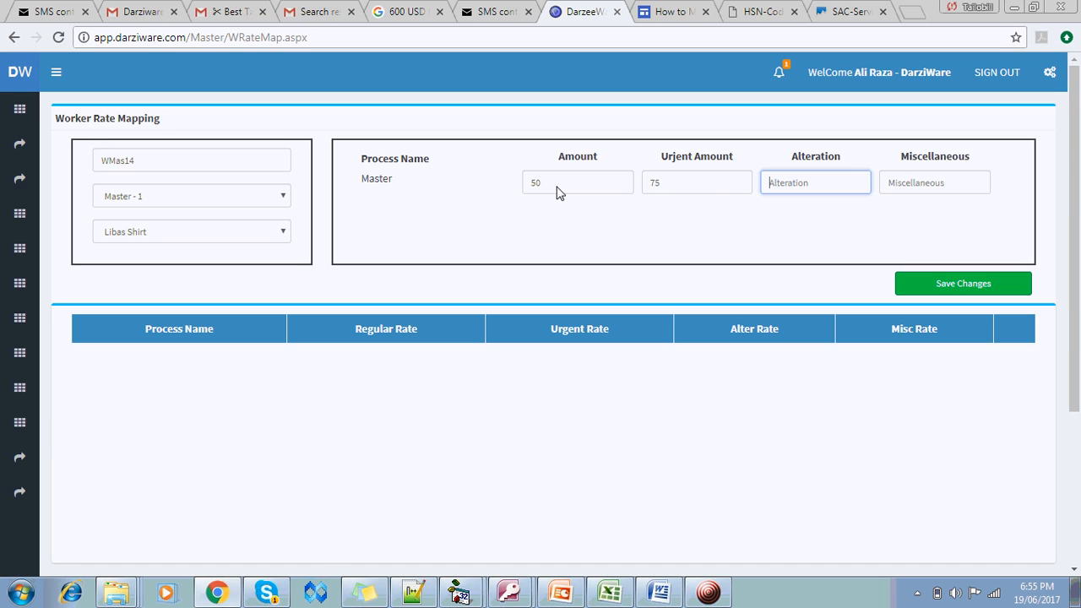
{"action": "left_click", "coordinate": [943, 281]}
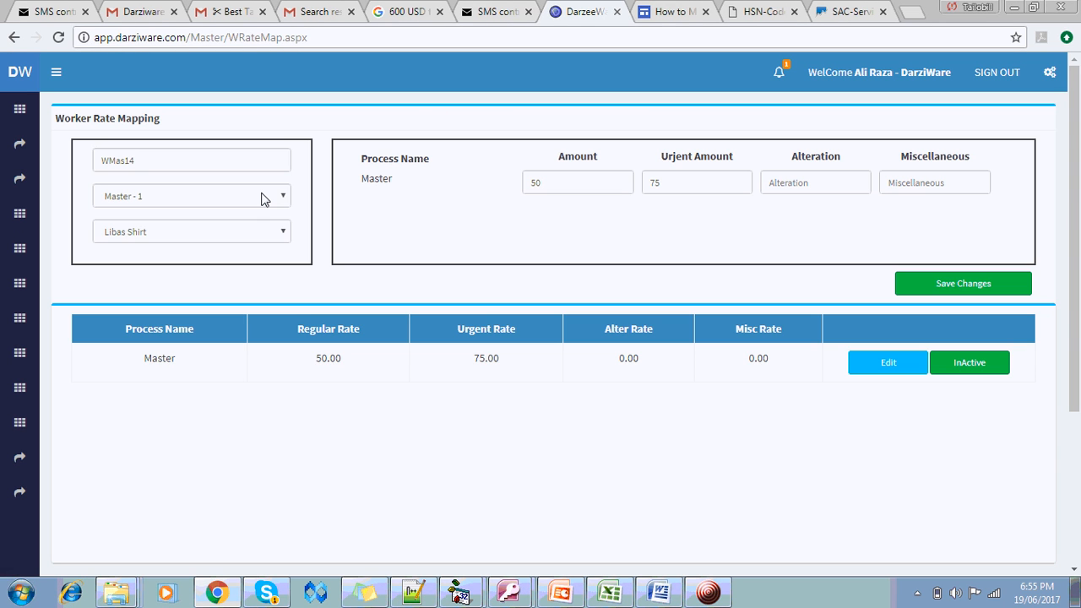
Save a Shirt rate for Master - 1: 20 regular, 35 urgent
{"action": "left_click", "coordinate": [261, 194]}
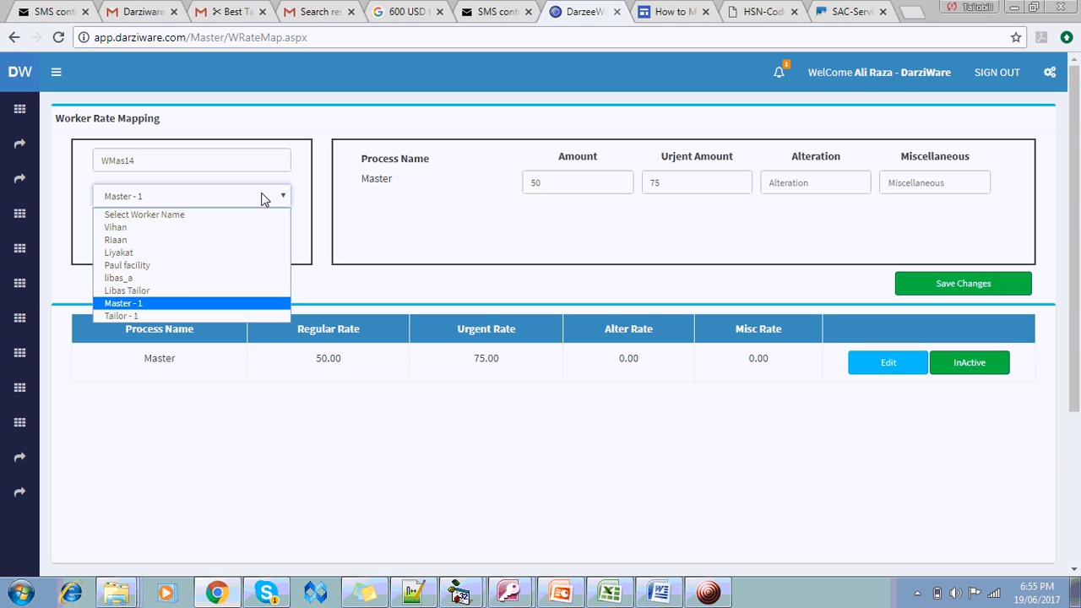
{"action": "left_click", "coordinate": [185, 308]}
{"action": "left_click", "coordinate": [198, 234]}
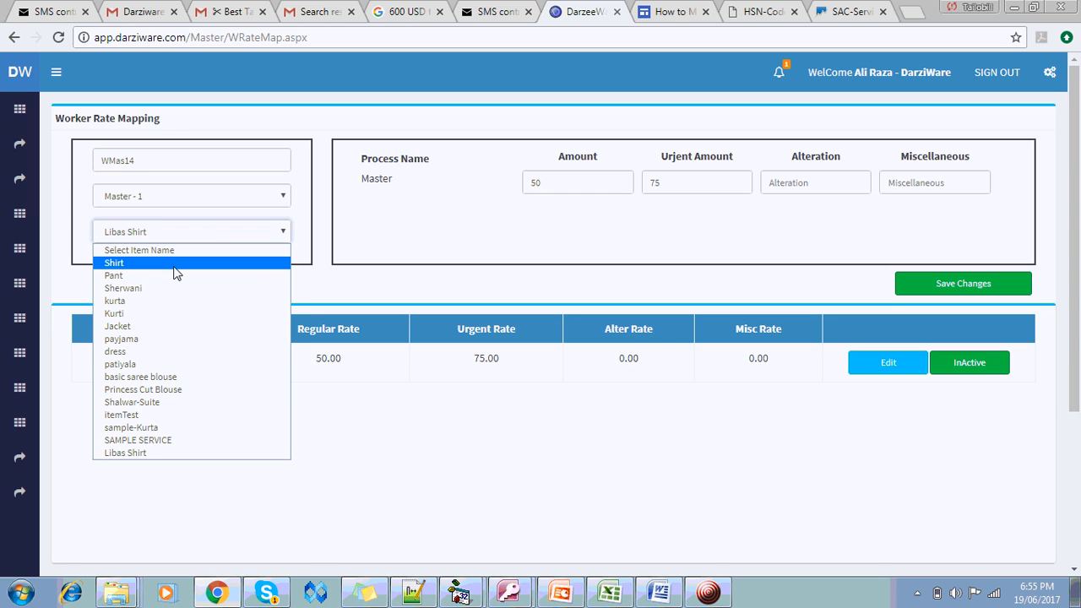
{"action": "left_click", "coordinate": [568, 182]}
{"action": "left_click", "coordinate": [568, 183]}
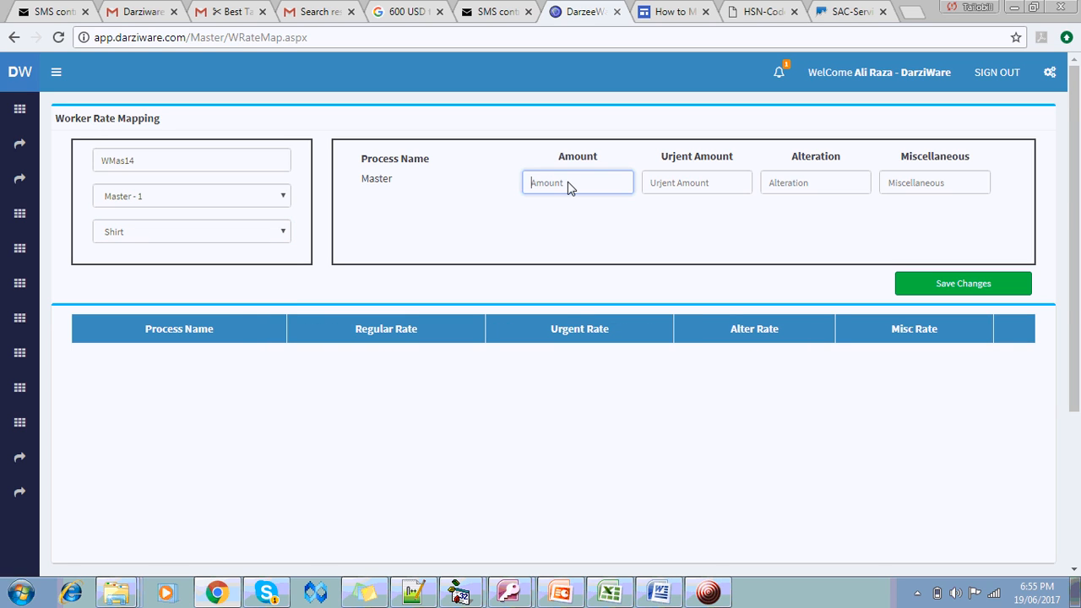
{"action": "type", "text": "20"}
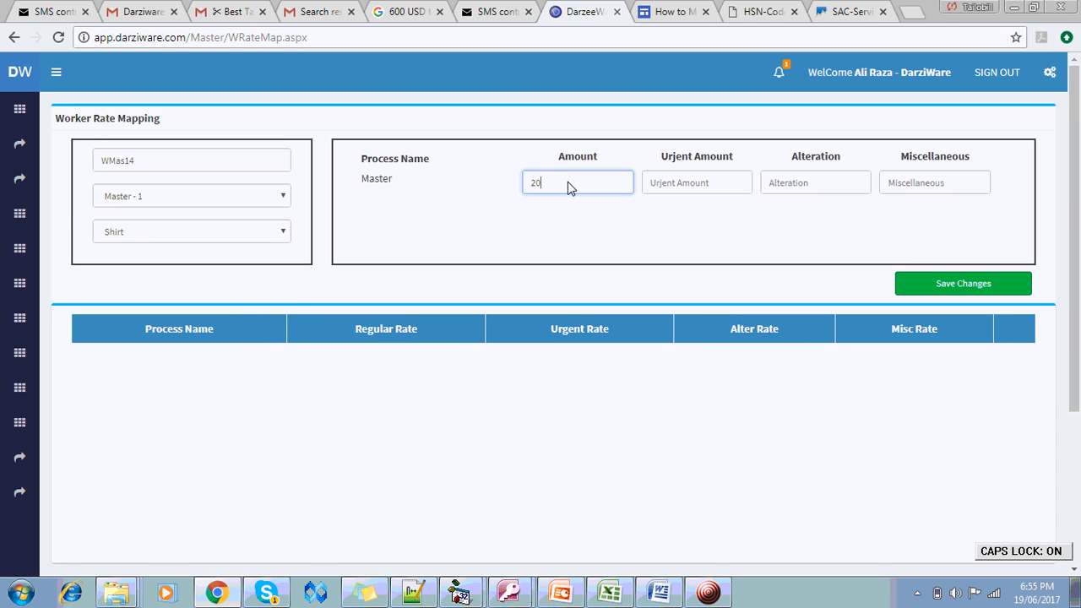
{"action": "key", "text": "Caps_Lock"}
{"action": "key", "text": "Tab"}
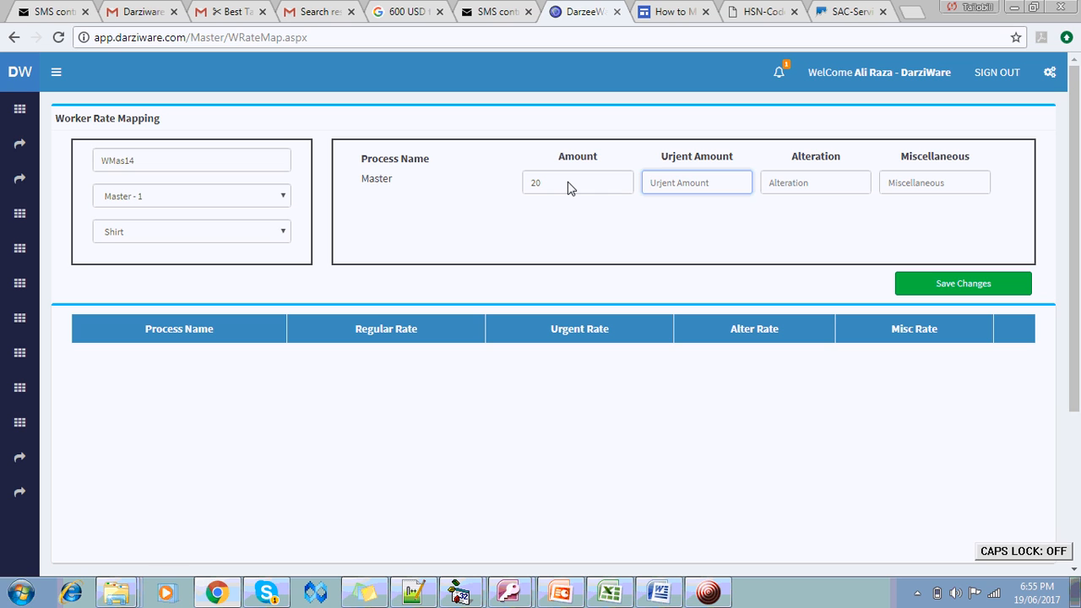
{"action": "type", "text": "35"}
{"action": "left_click", "coordinate": [948, 284]}
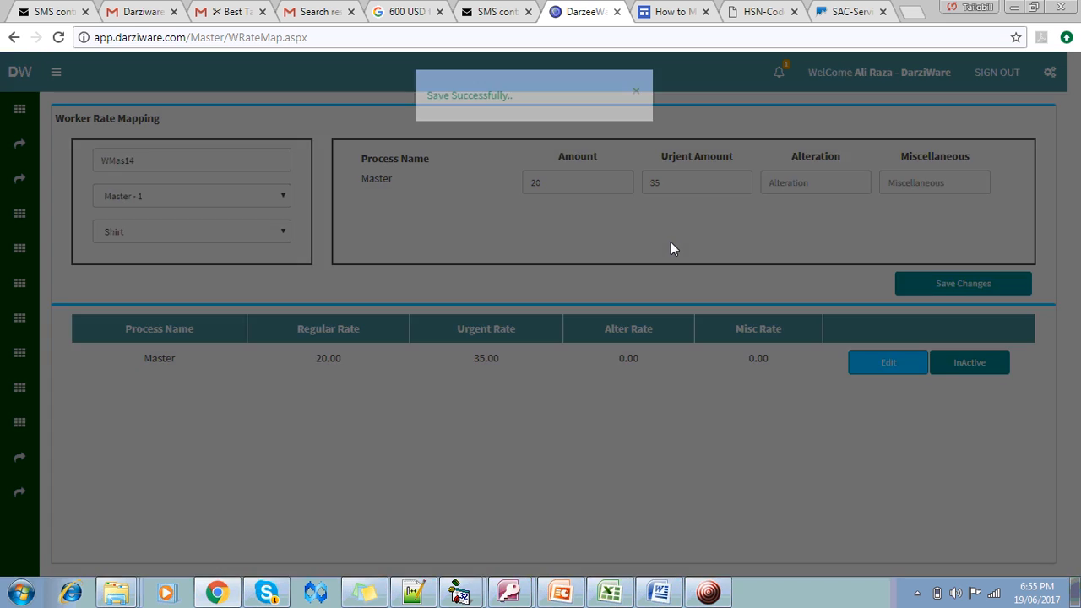
Dismiss the save confirmation and reselect Master - 1 as the worker
{"action": "left_click", "coordinate": [671, 249]}
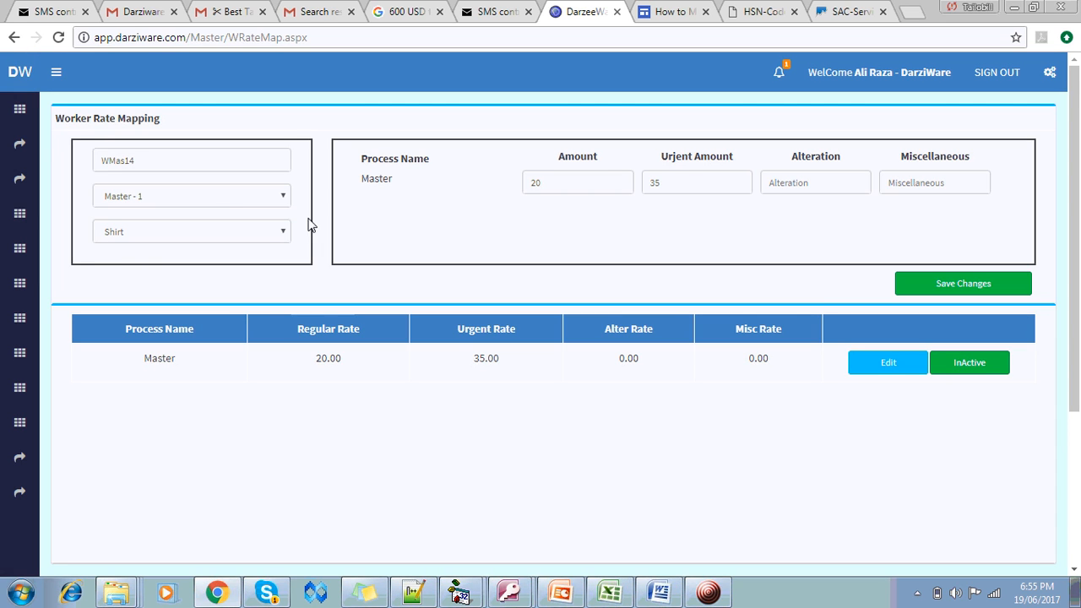
{"action": "left_click", "coordinate": [217, 203]}
{"action": "left_click", "coordinate": [153, 305]}
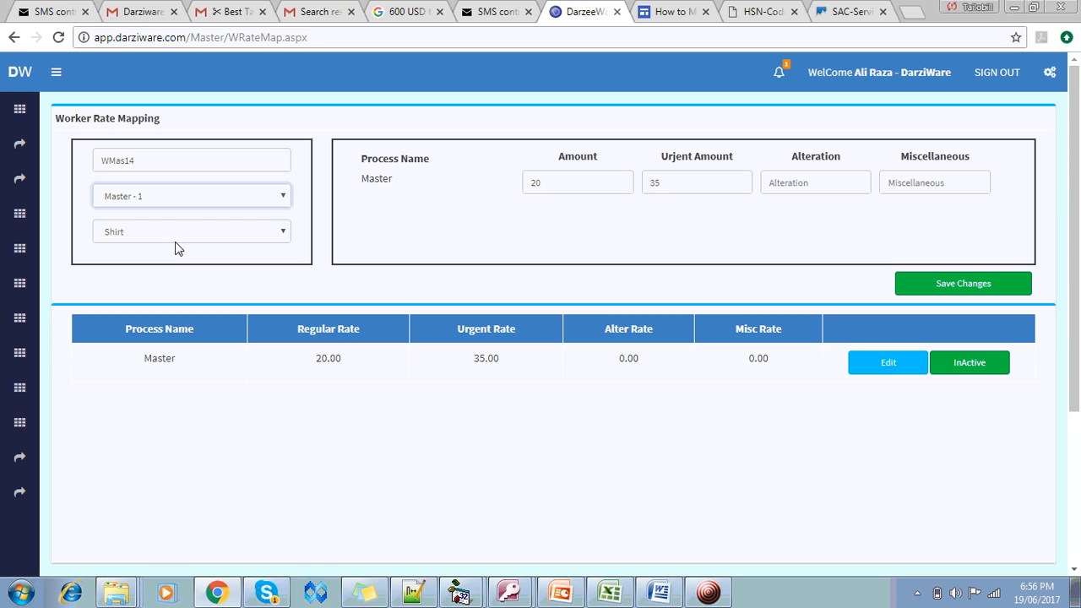
Select worker Tailor - 1 and item Libas Shirt
{"action": "left_click", "coordinate": [183, 203]}
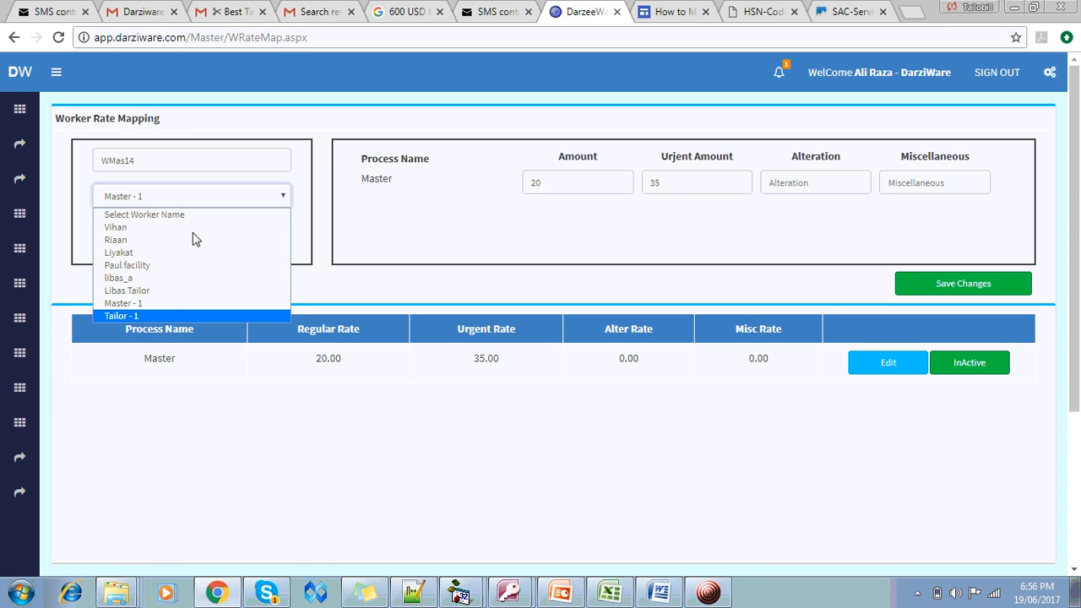
{"action": "left_click", "coordinate": [153, 318]}
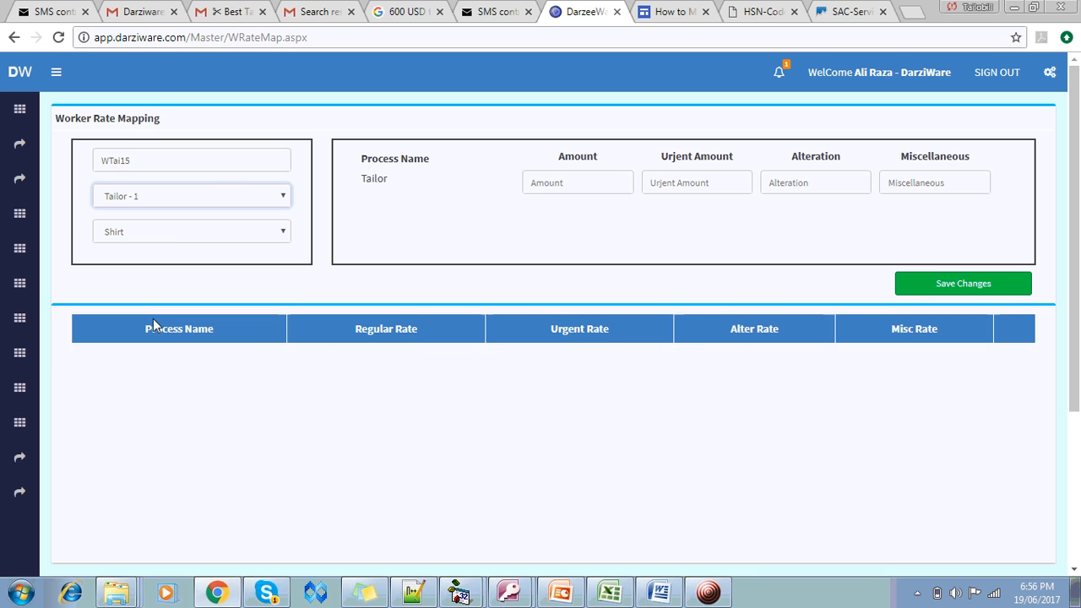
{"action": "left_click", "coordinate": [173, 232]}
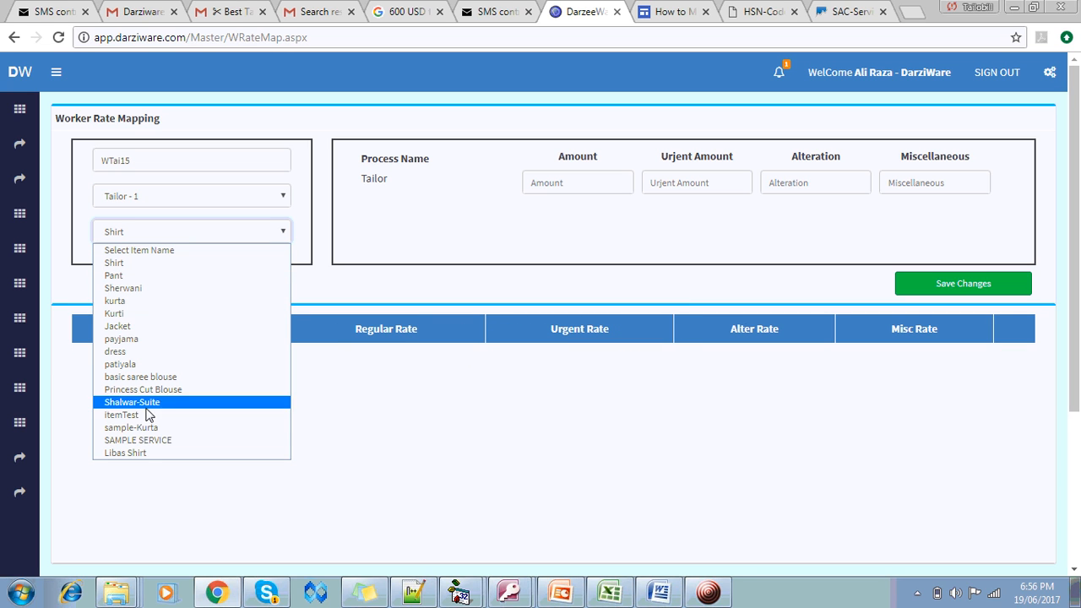
{"action": "left_click", "coordinate": [152, 449]}
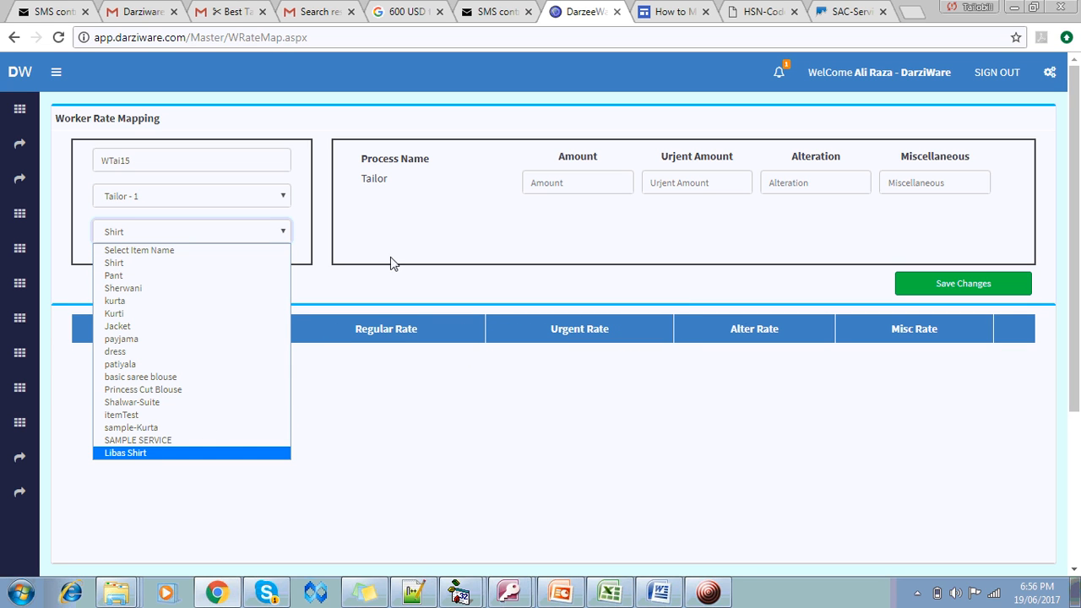
Save rates of 125 regular, 150 urgent and 30 alteration, closing the confirmation
{"action": "left_click", "coordinate": [594, 190]}
{"action": "type", "text": "125"}
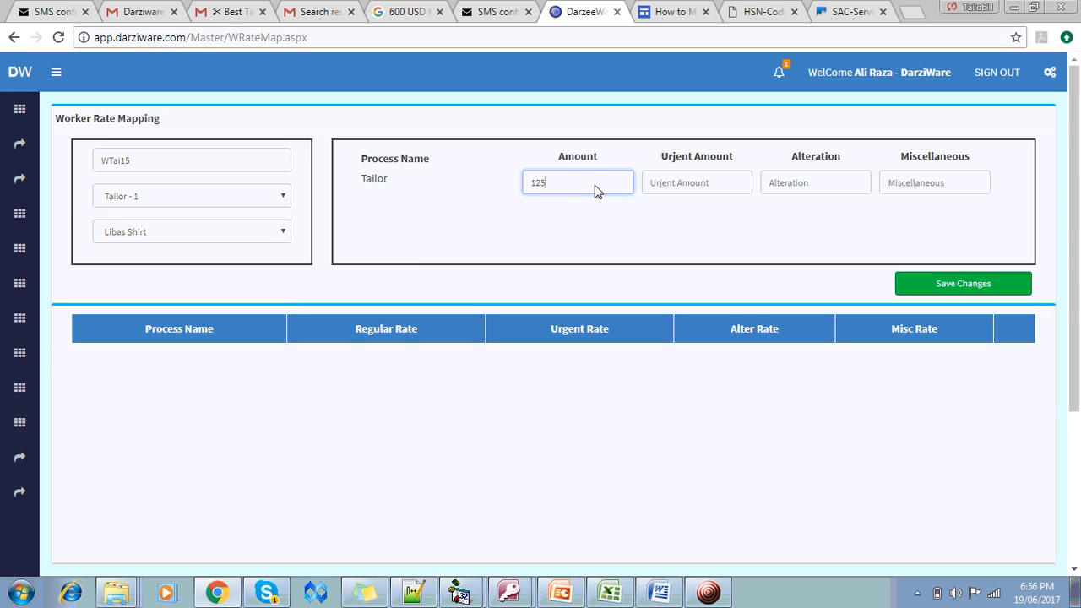
{"action": "key", "text": "Tab"}
{"action": "type", "text": "150"}
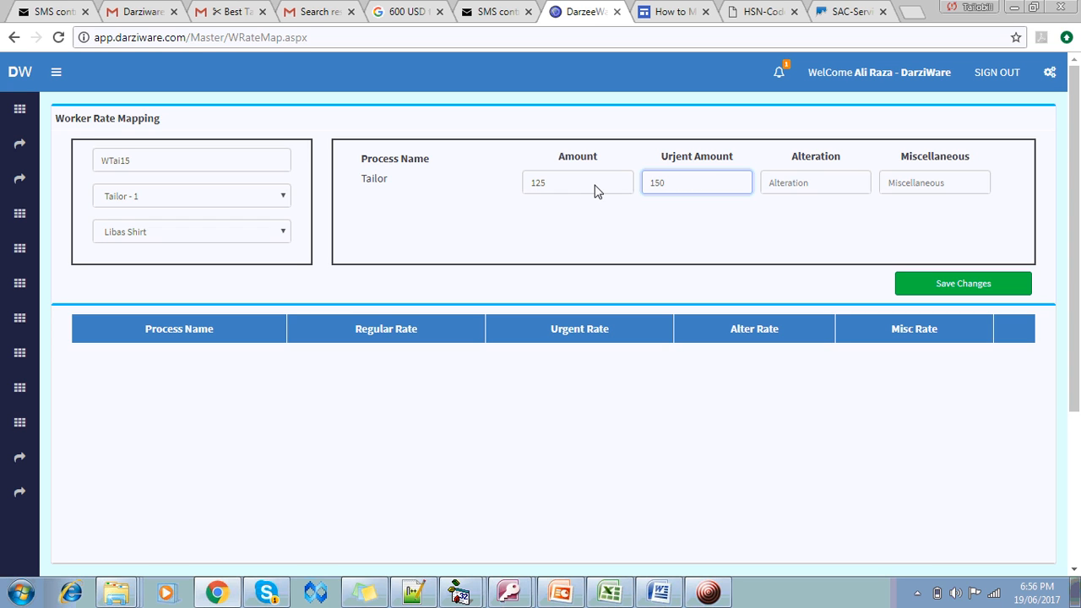
{"action": "left_click", "coordinate": [796, 188]}
{"action": "type", "text": "30"}
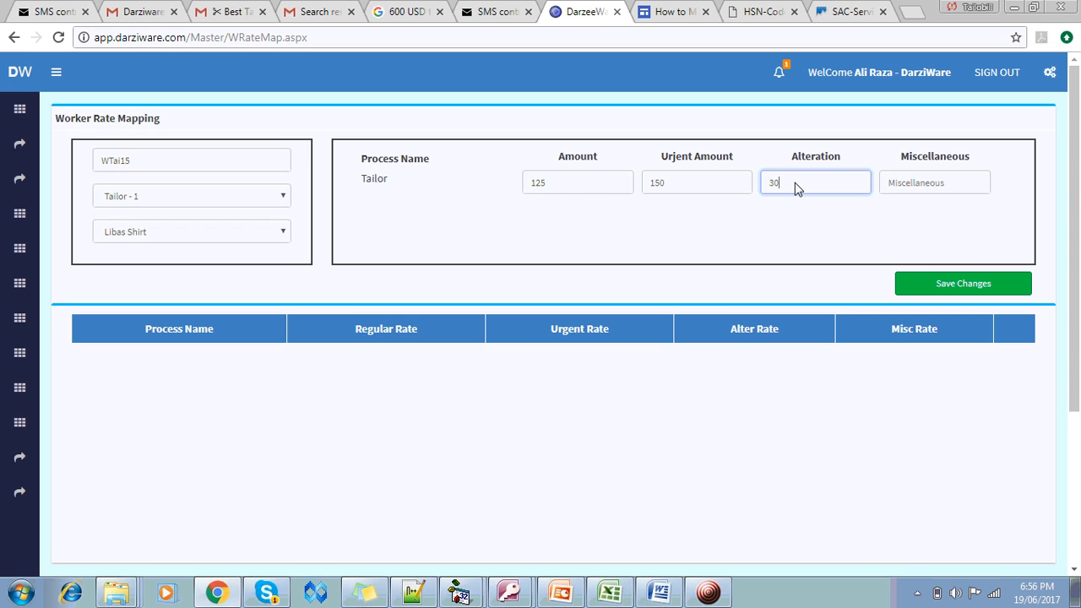
{"action": "left_click", "coordinate": [932, 289]}
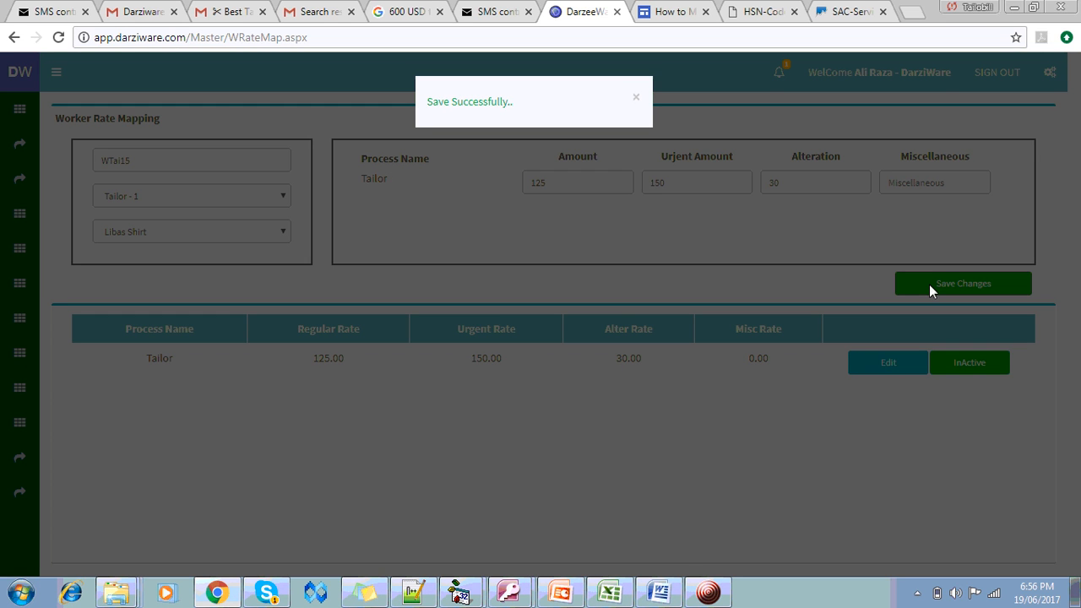
{"action": "left_click", "coordinate": [640, 224]}
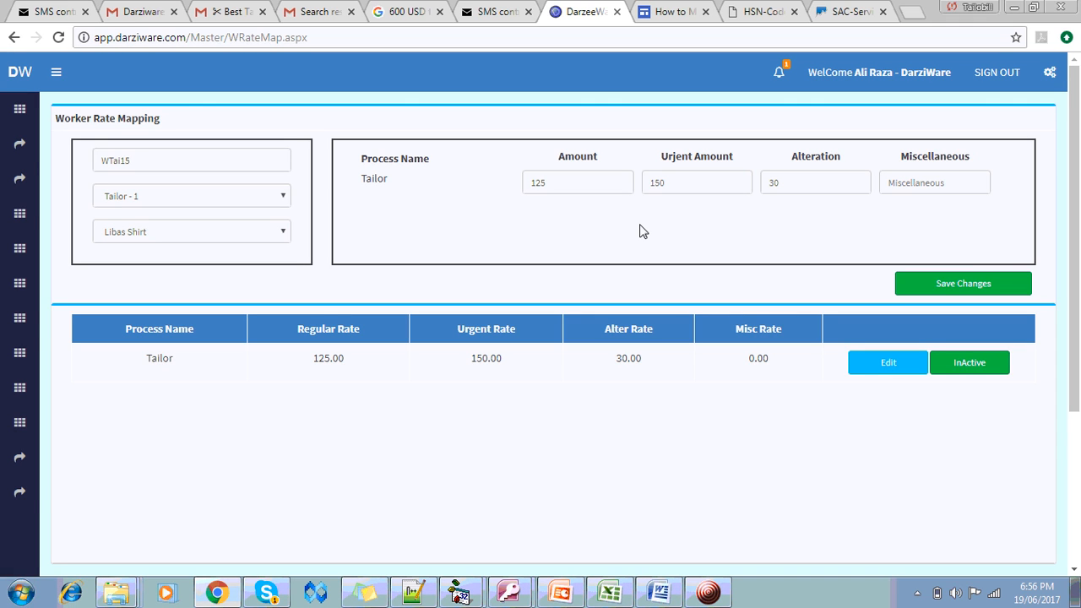
{"action": "mouse_move", "coordinate": [21, 151]}
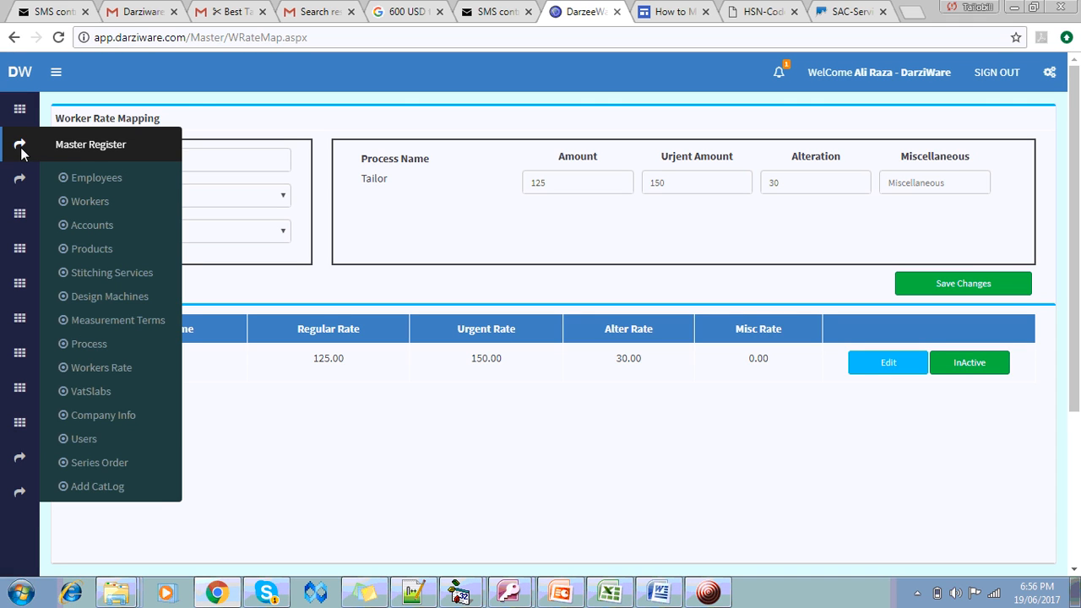
Go to the dashboard and open Manage WorkShop to view the shirt and sherwani job sheet
{"action": "left_click", "coordinate": [20, 118]}
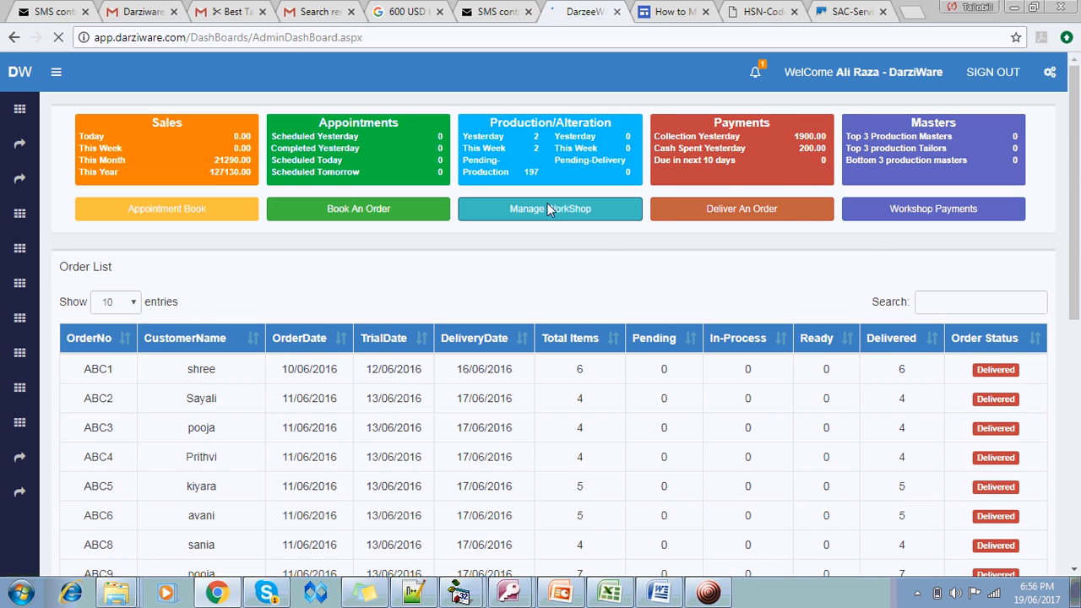
{"action": "left_click", "coordinate": [562, 217]}
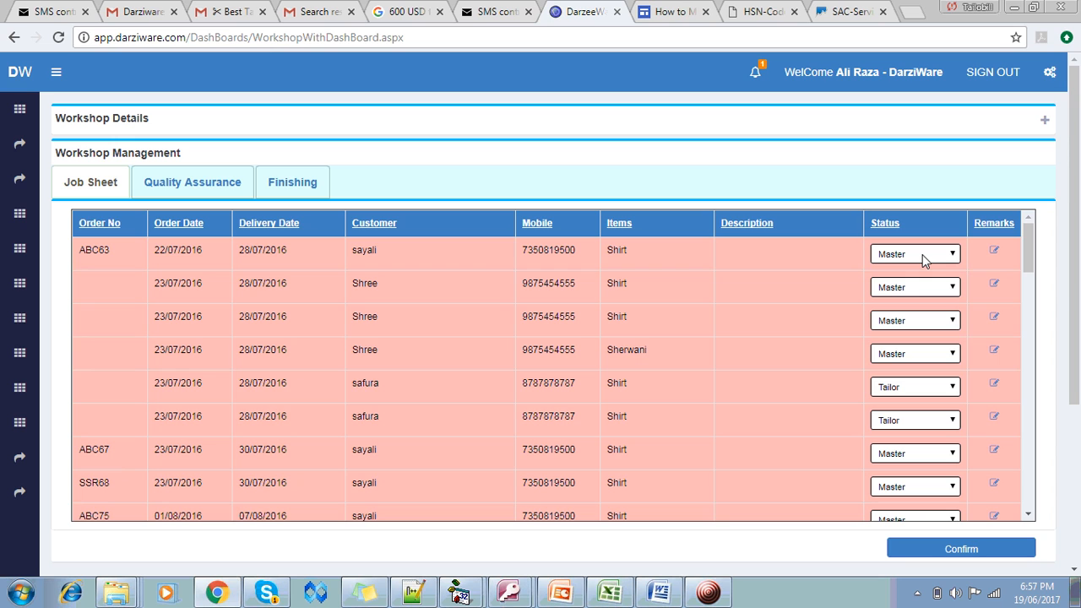
{"action": "left_click", "coordinate": [923, 255]}
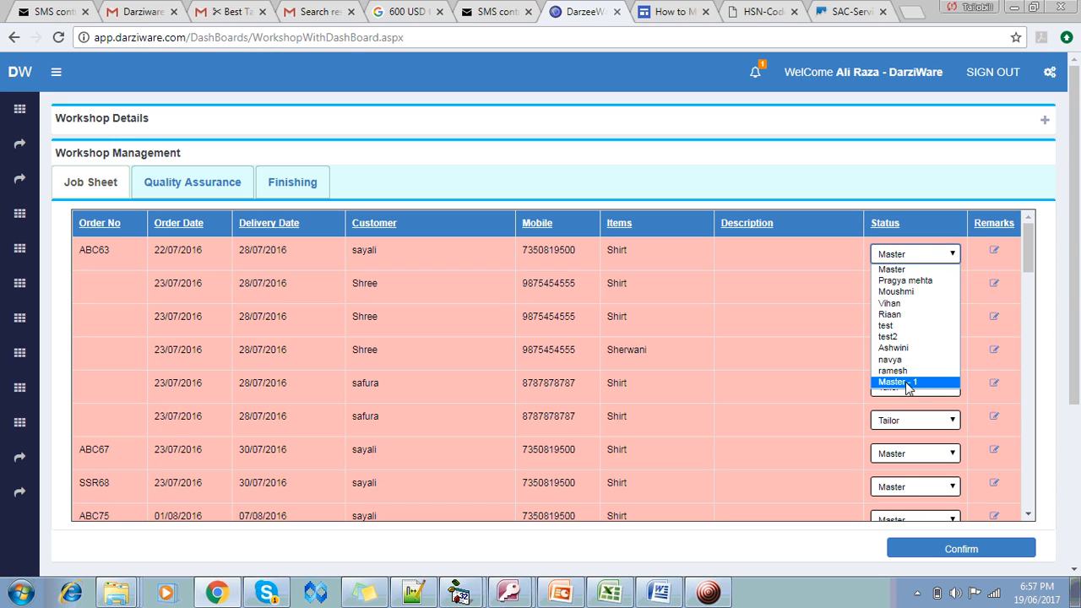
{"action": "left_click", "coordinate": [932, 258]}
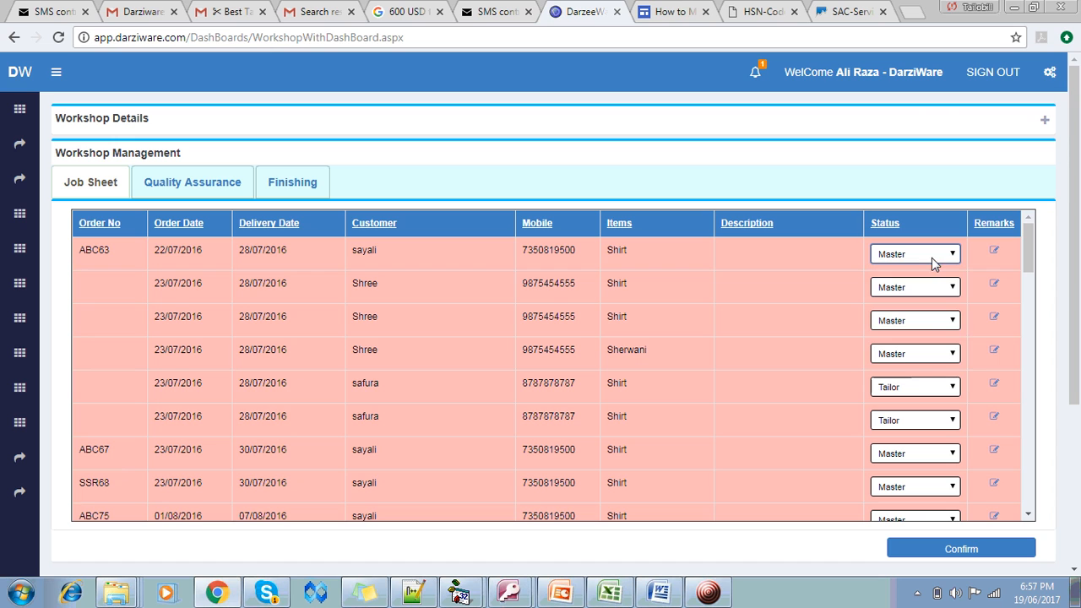
{"action": "left_click", "coordinate": [917, 388]}
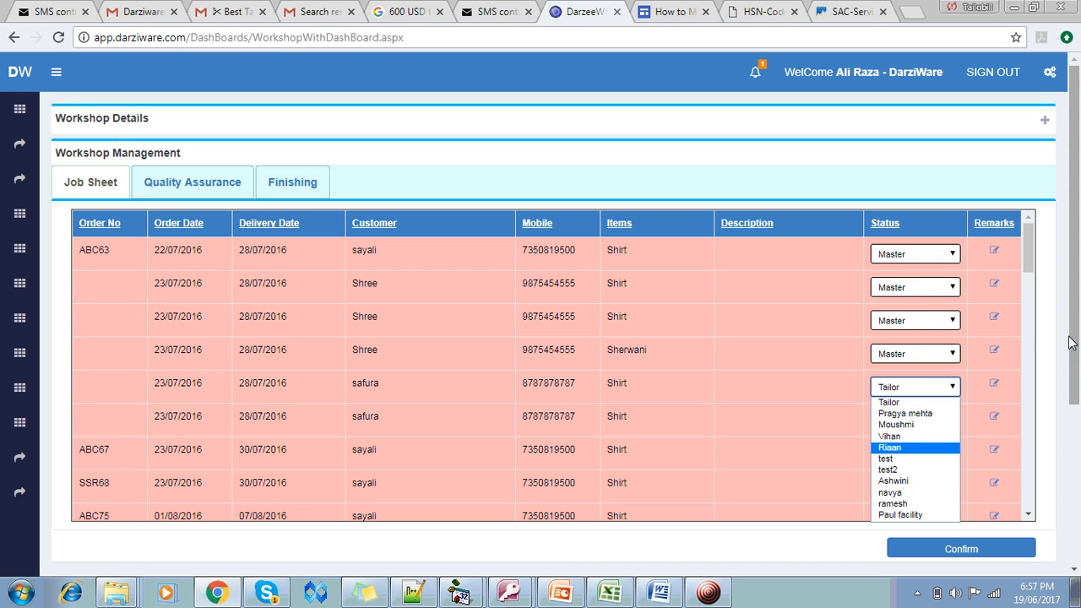
{"action": "scroll", "coordinate": [1071, 342], "scroll_direction": "down", "scroll_amount": 2}
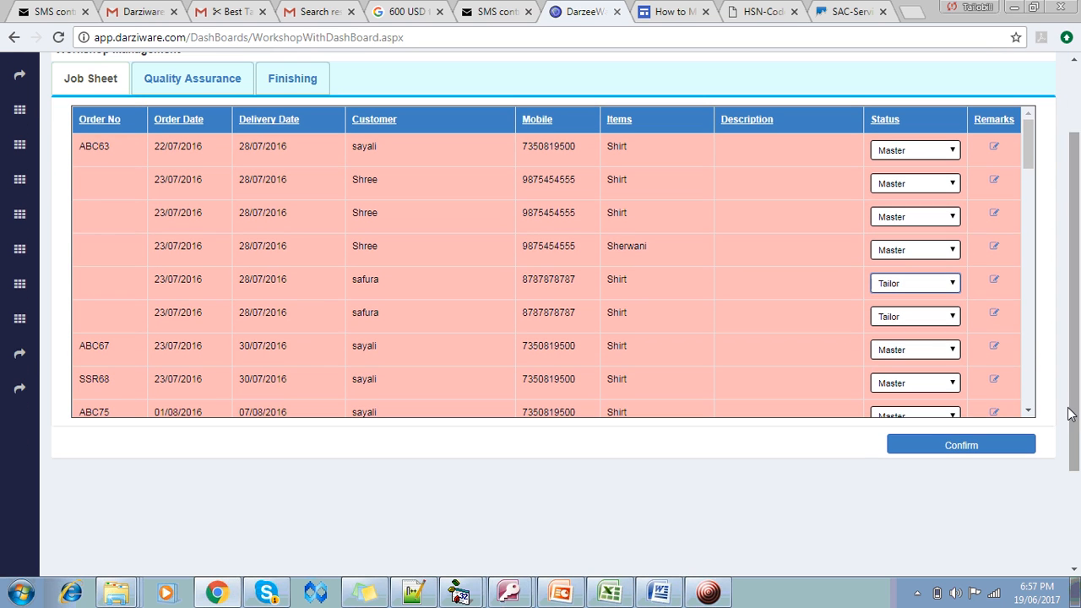
{"action": "left_click", "coordinate": [954, 284]}
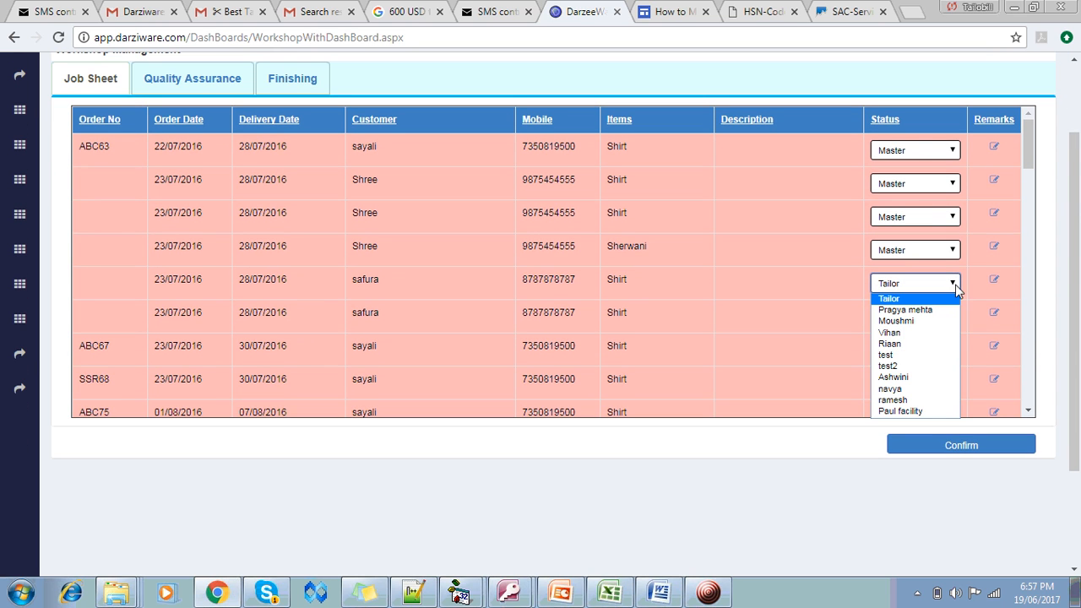
{"action": "scroll", "coordinate": [1029, 203], "scroll_direction": "down", "scroll_amount": 4}
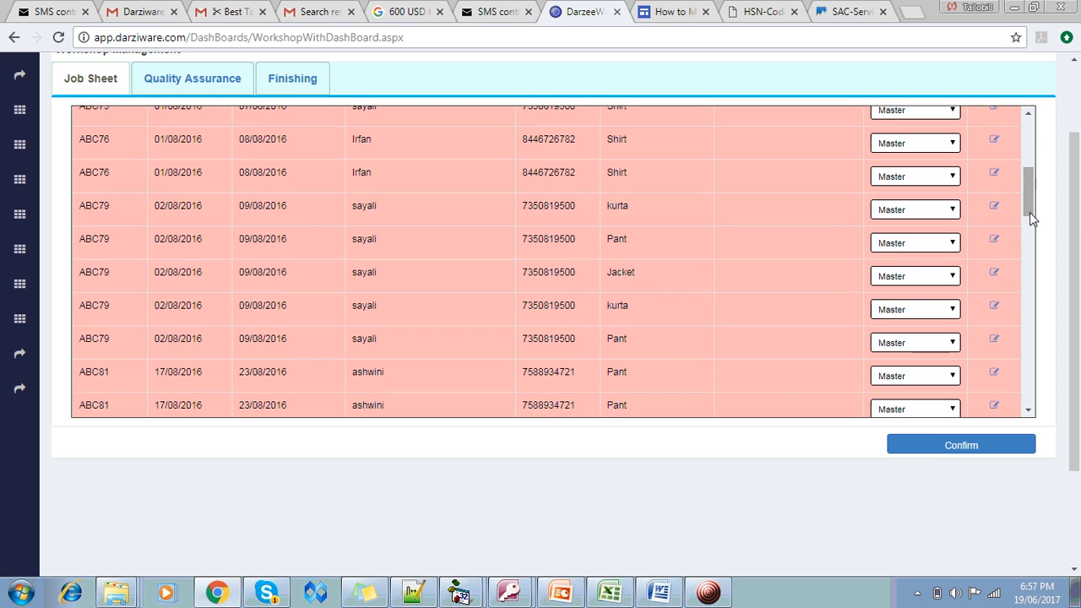
{"action": "left_click", "coordinate": [1029, 116]}
{"action": "left_click", "coordinate": [1029, 116]}
{"action": "left_click", "coordinate": [1029, 115]}
{"action": "left_click", "coordinate": [1029, 116]}
{"action": "left_click", "coordinate": [949, 137]}
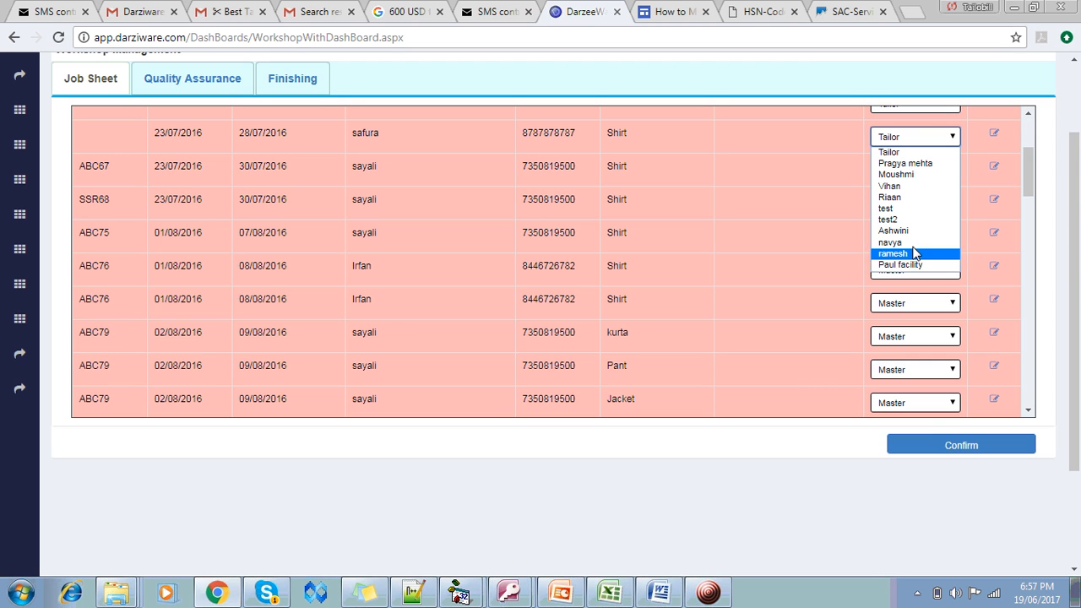
{"action": "left_click", "coordinate": [951, 140]}
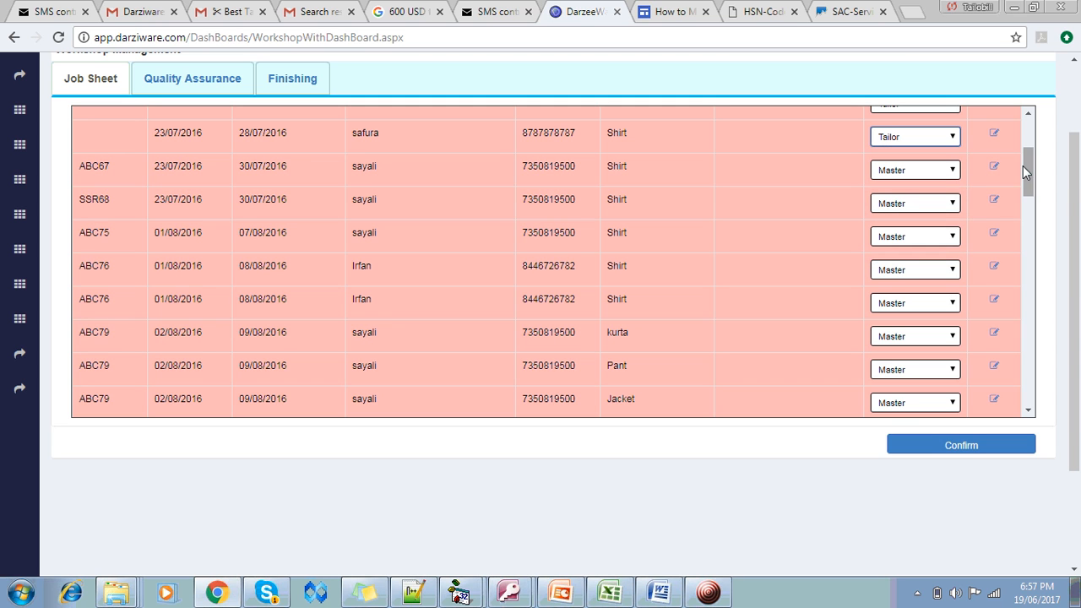
{"action": "left_click_drag", "start_coordinate": [1030, 206], "coordinate": [1024, 393]}
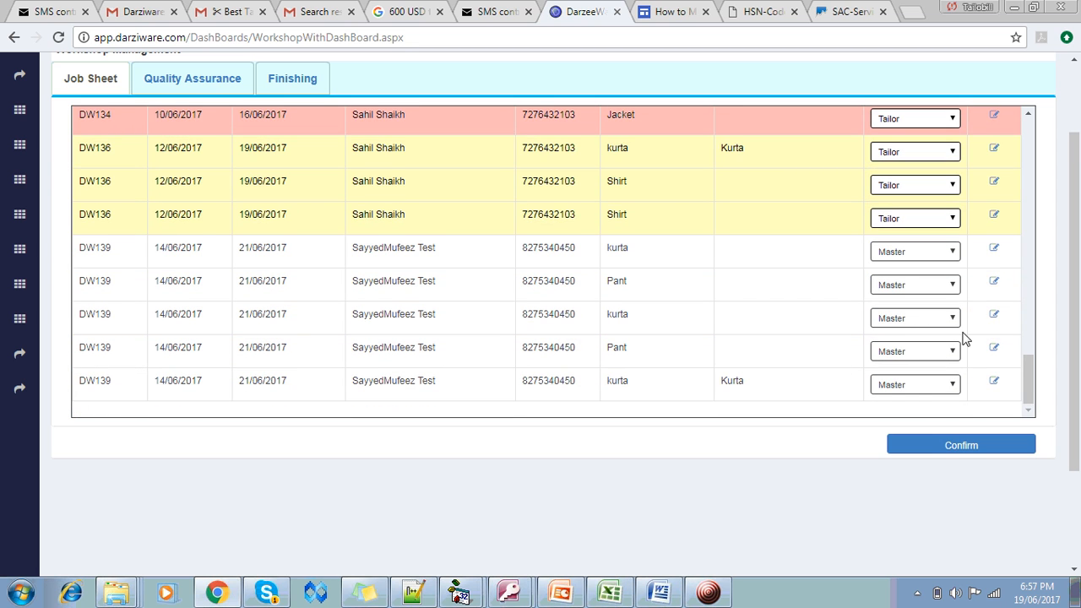
{"action": "left_click", "coordinate": [953, 186]}
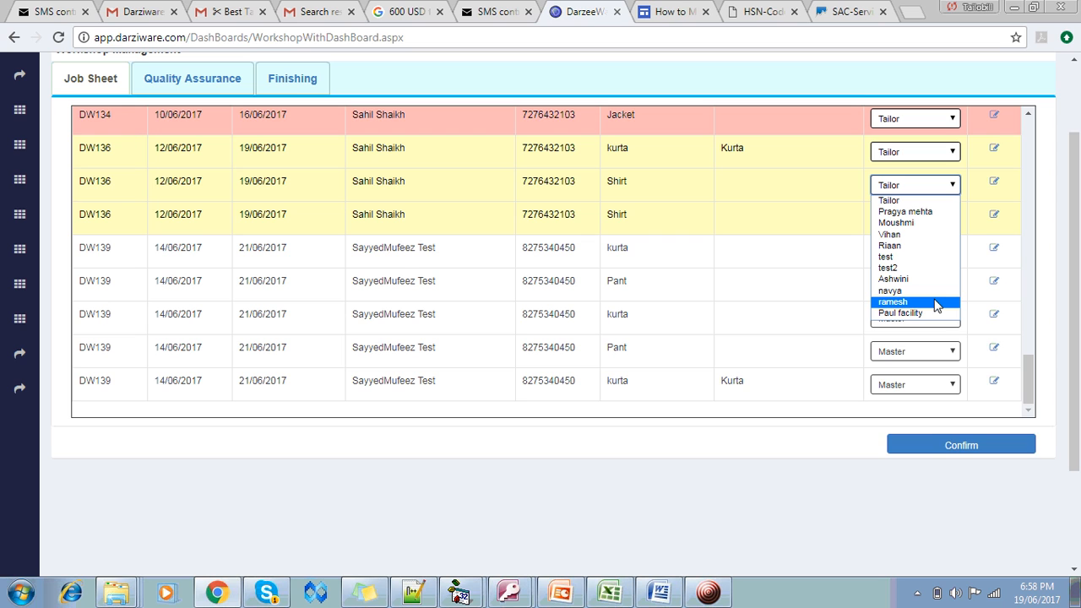
{"action": "left_click", "coordinate": [651, 167]}
{"action": "left_click", "coordinate": [901, 154]}
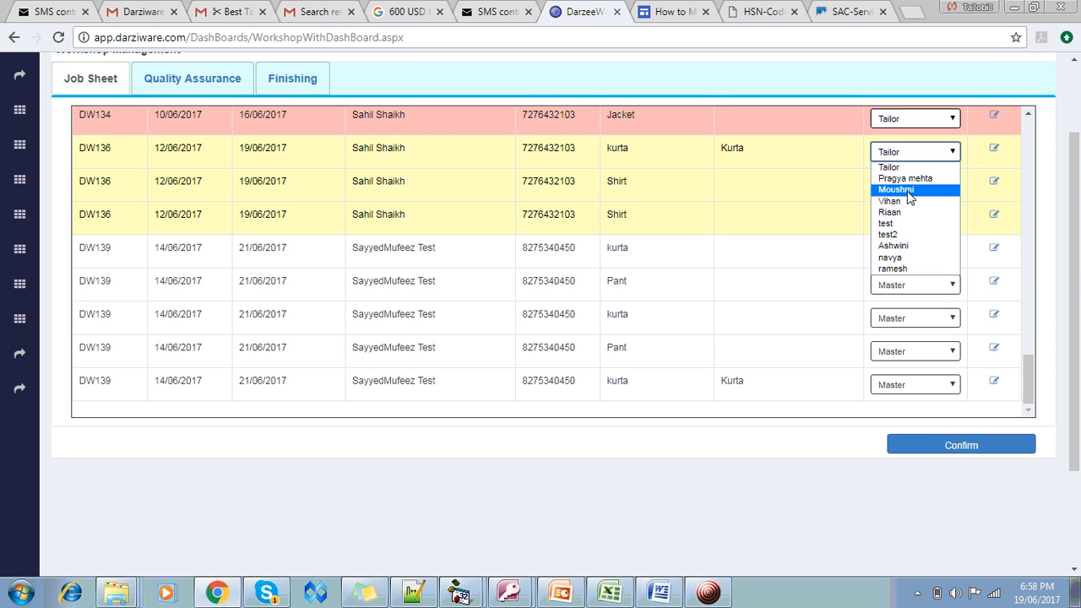
{"action": "left_click", "coordinate": [915, 155]}
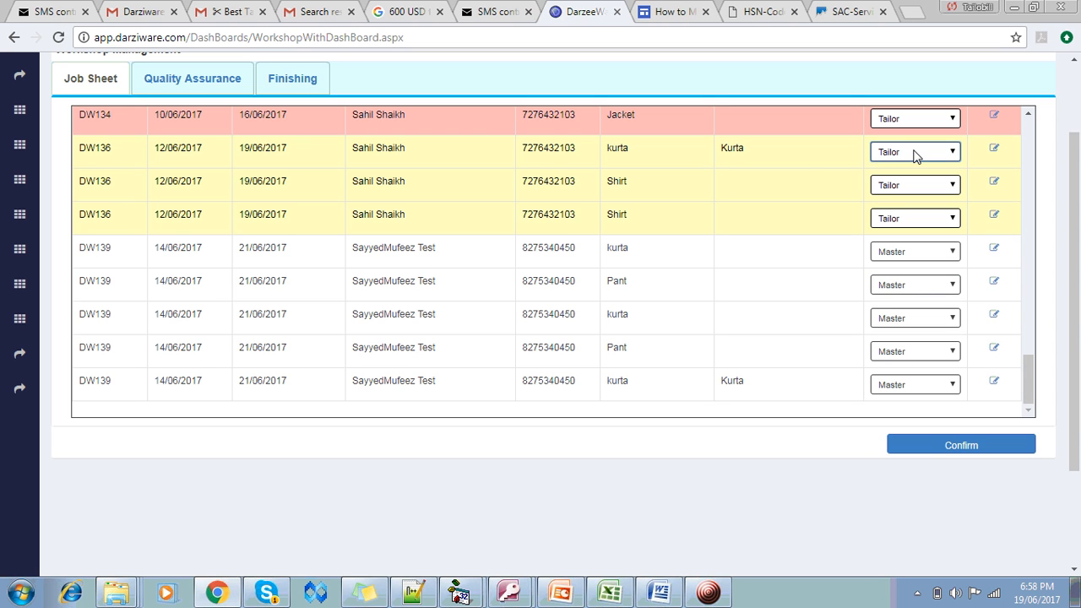